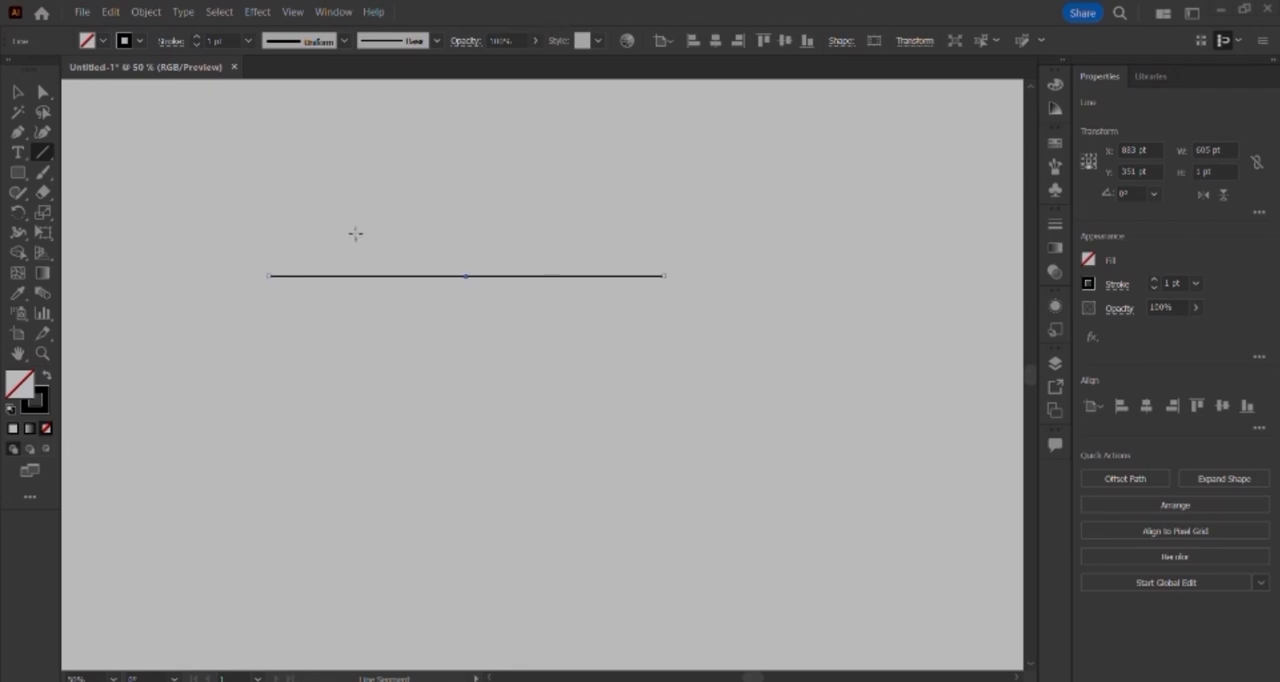
Step: Set the selected line's stroke weight to 6 pt
click(195, 38)
click(195, 38)
click(195, 38)
click(195, 38)
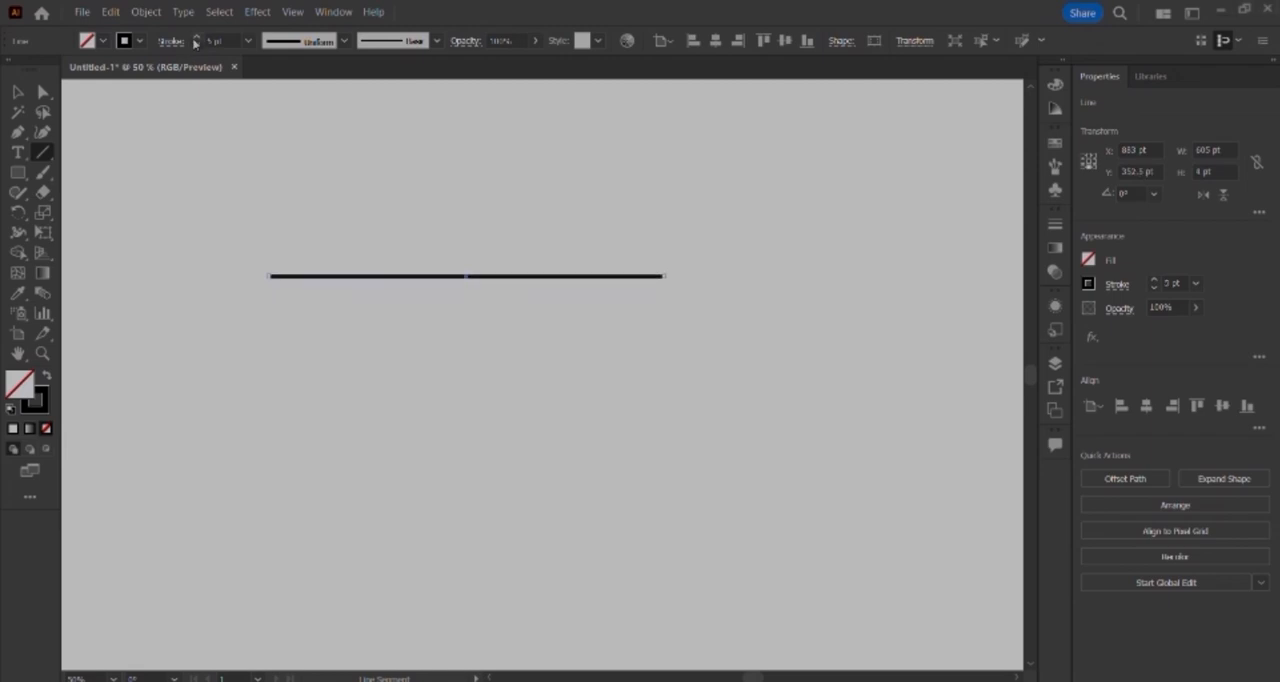
click(195, 38)
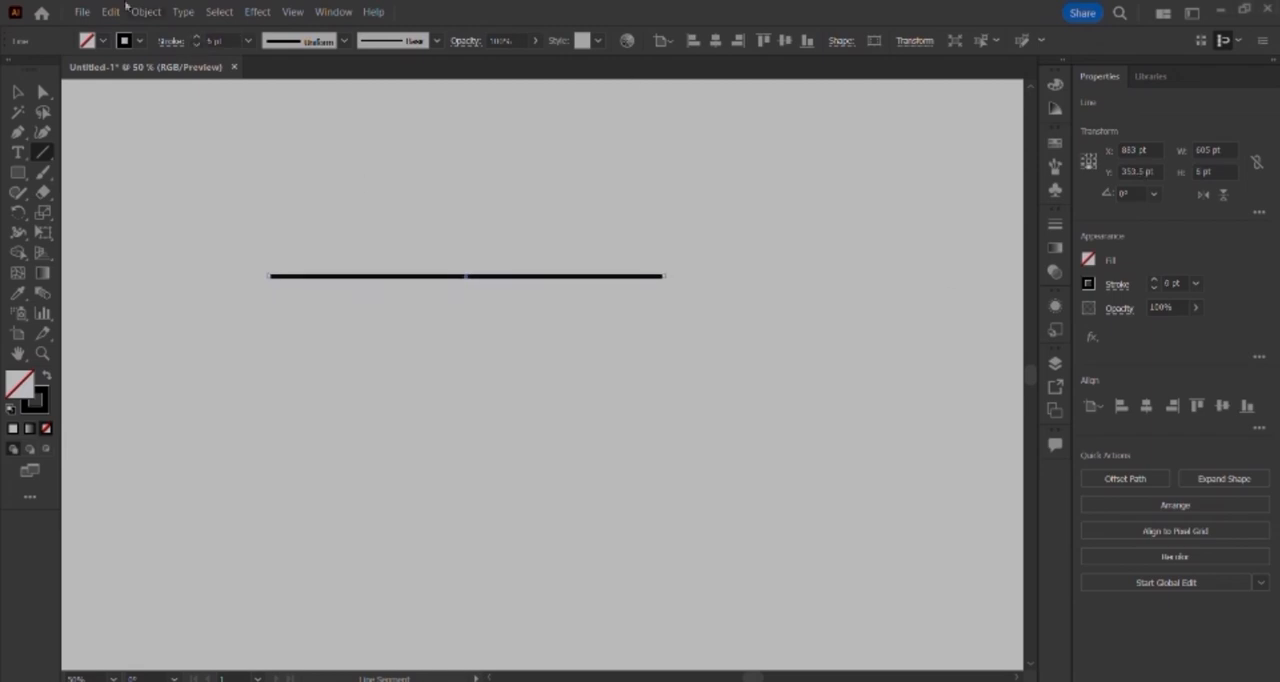
Step: With the Direct Selection tool, move the line's left anchor point inward and slightly down to shorten and tilt the line
click(44, 92)
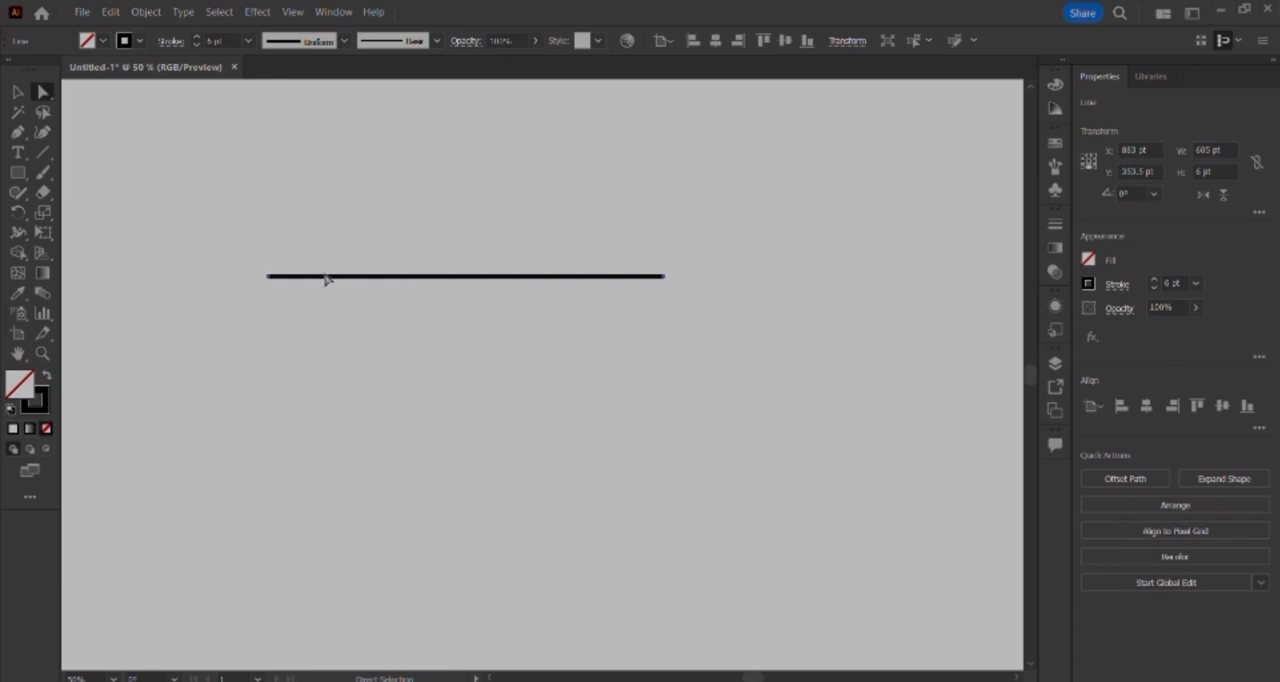
click(292, 12)
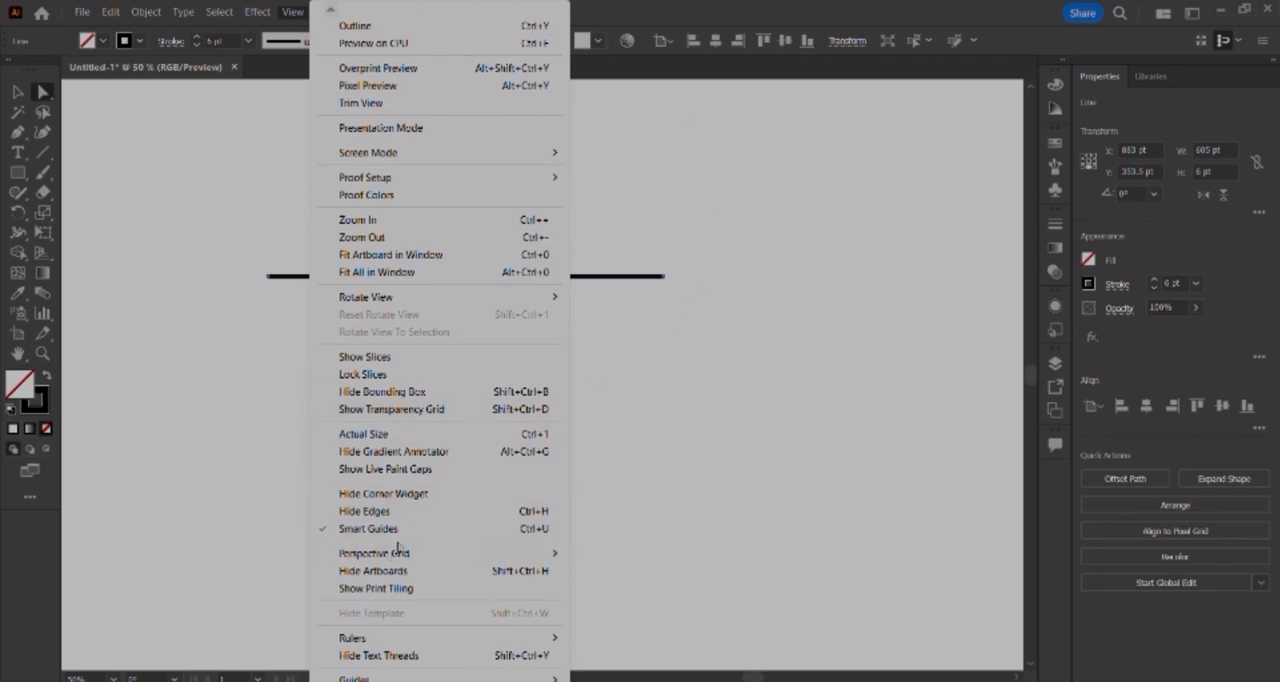
click(610, 523)
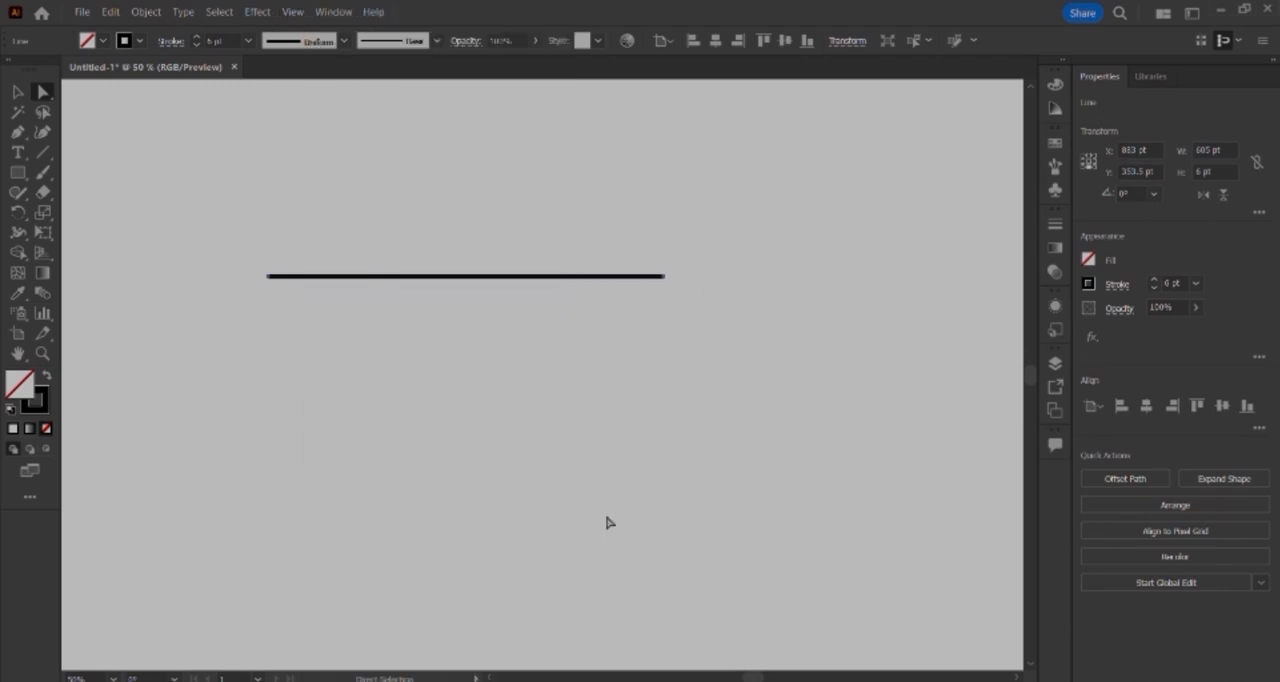
click(609, 522)
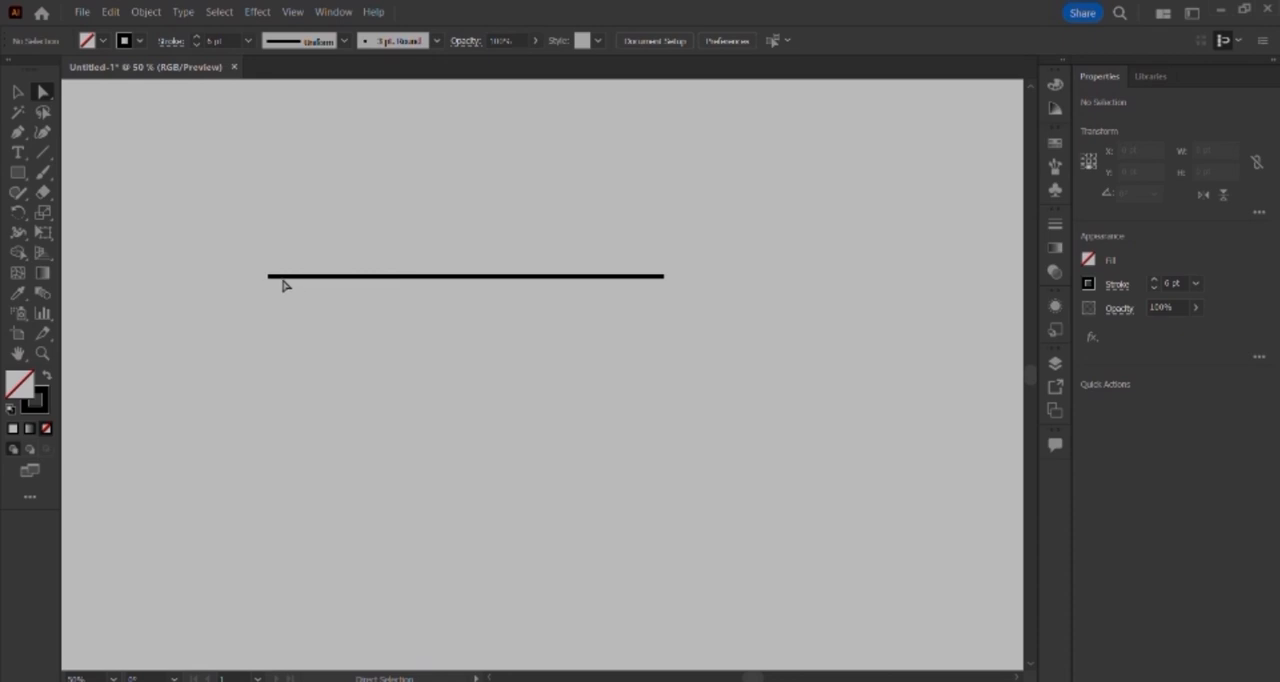
click(289, 281)
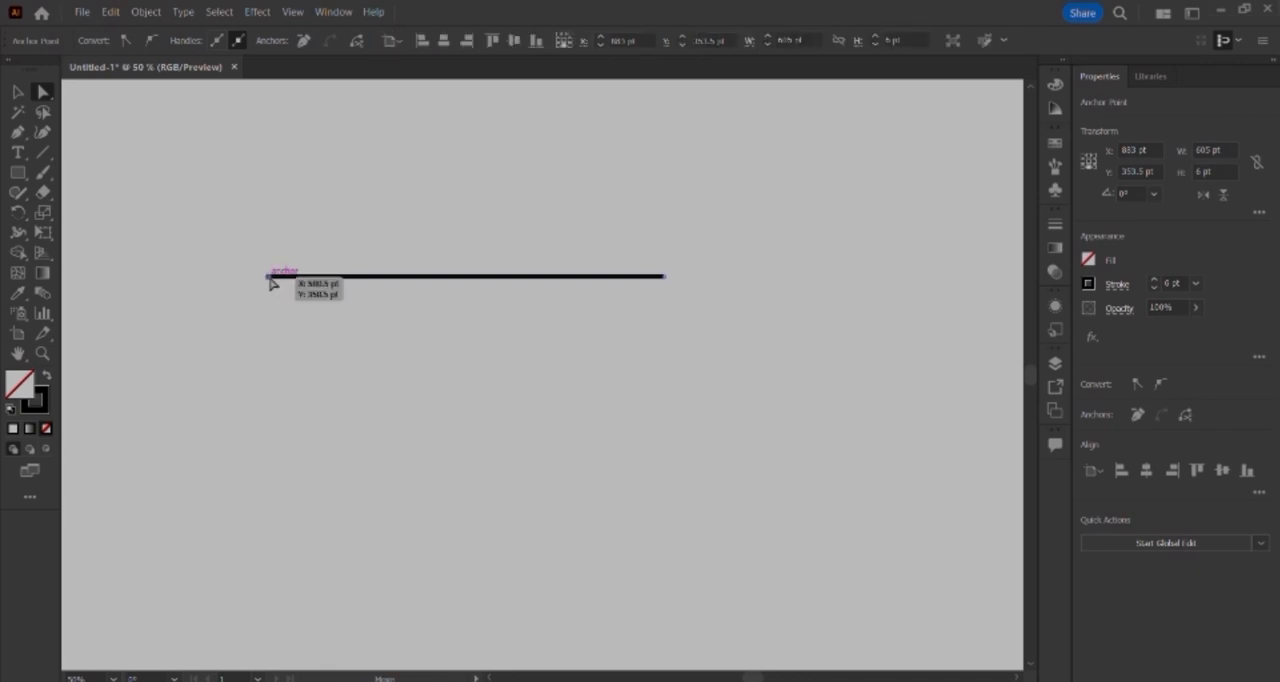
drag(269, 280, 500, 296)
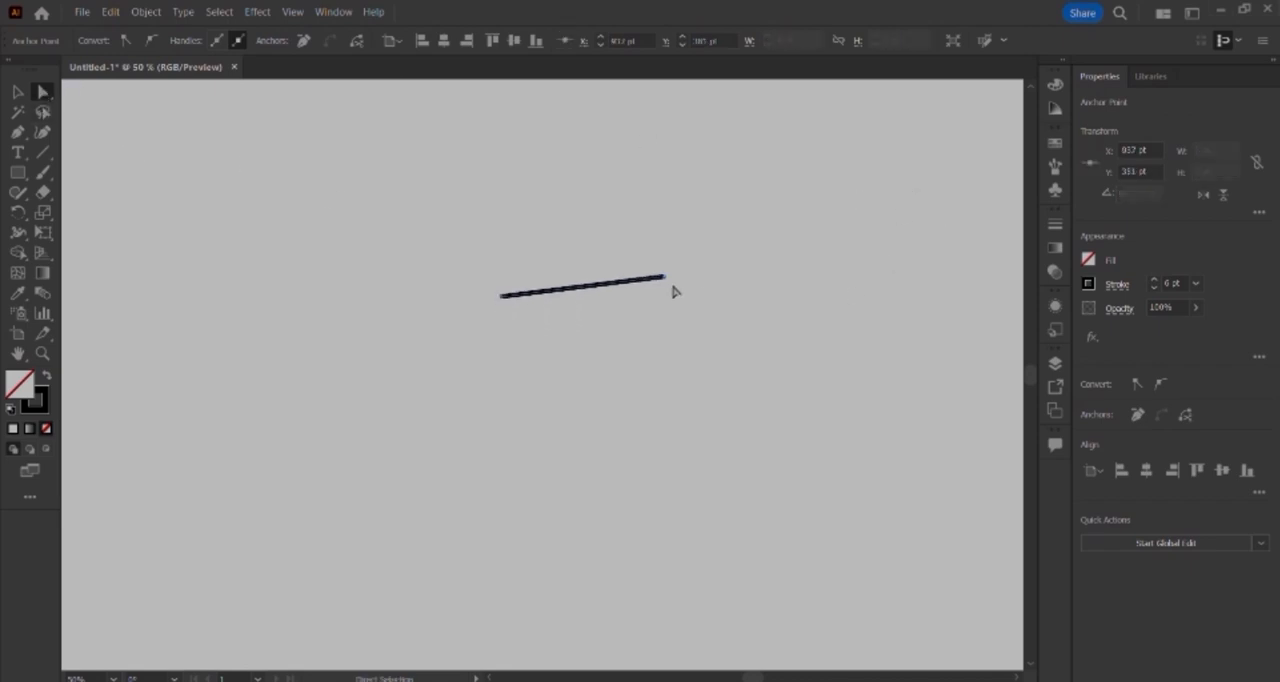
Step: Try moving the line's right anchor point and undo the change
drag(663, 276, 491, 367)
key(ctrl+z)
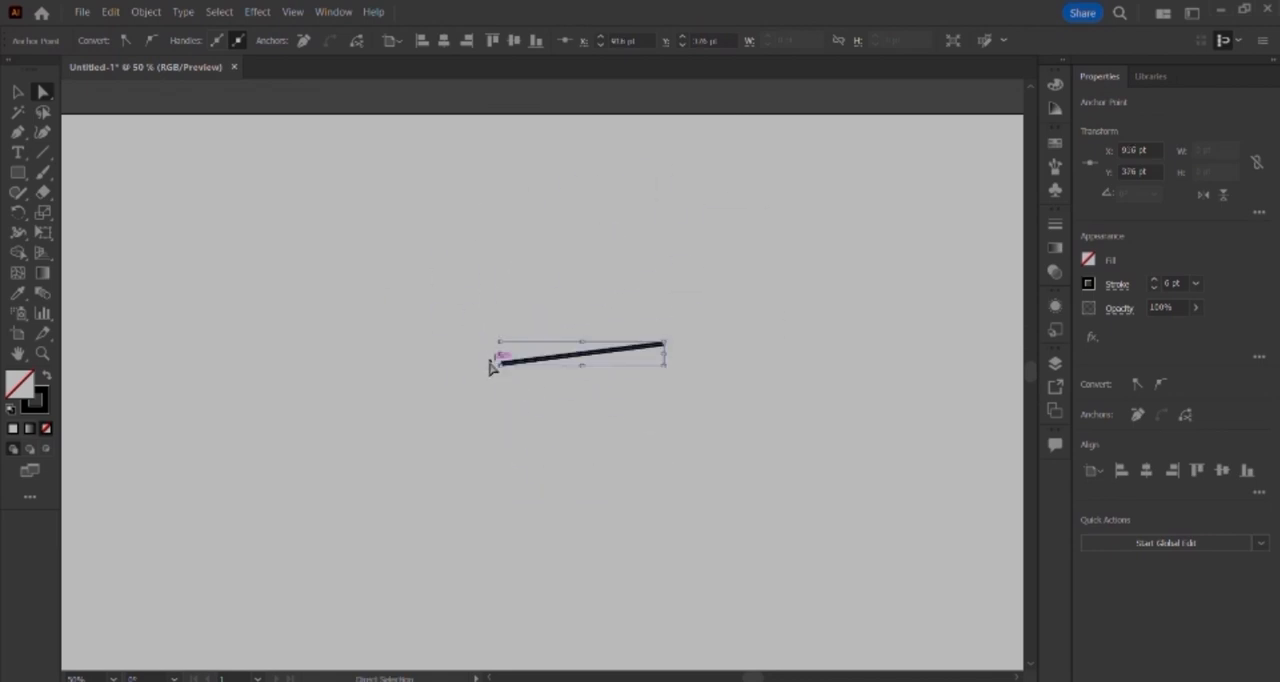
key(ctrl+z)
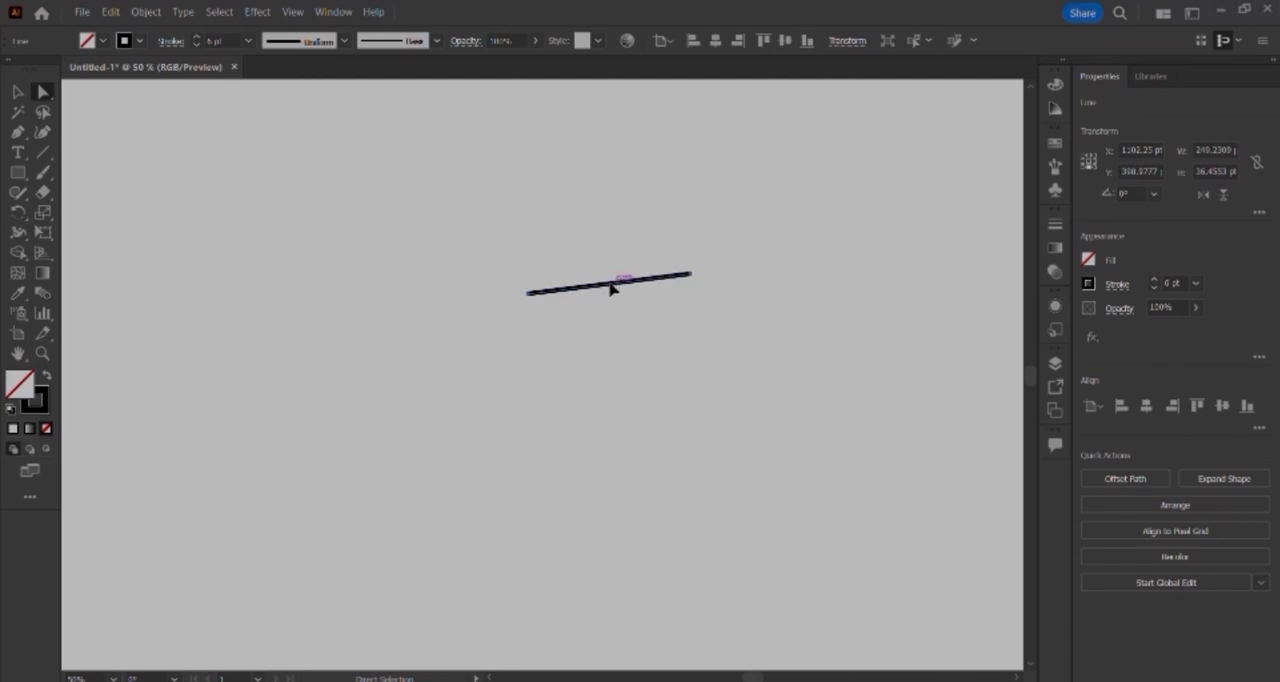
Step: Move the whole line to the left and slightly down, and delete it
drag(612, 288, 432, 310)
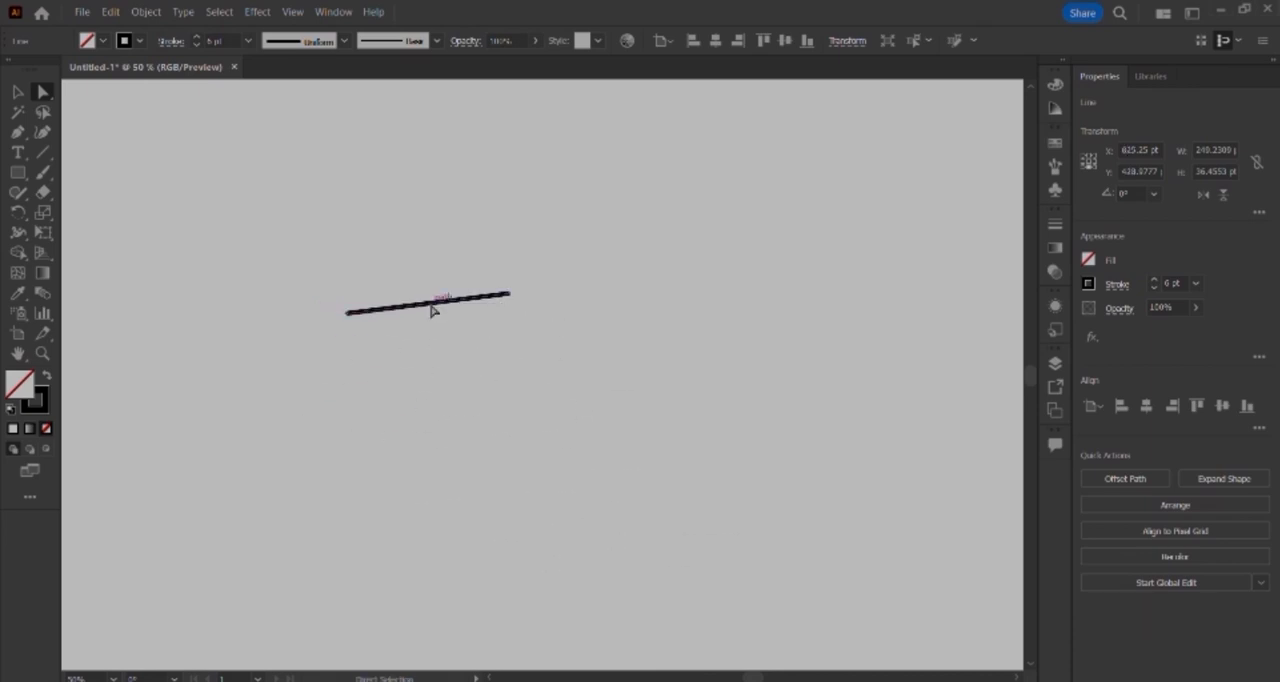
key(Delete)
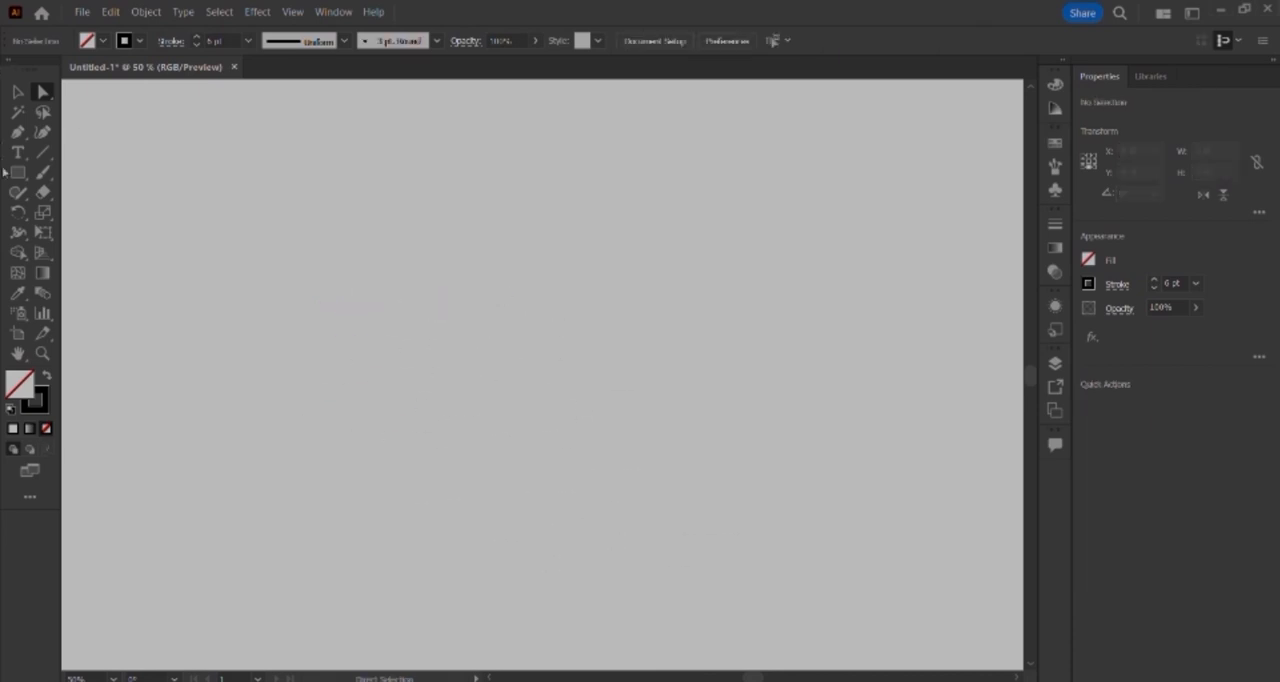
Step: Draw a rectangle with the Rectangle tool and resize it to about 461 by 479 pt
click(17, 172)
click(349, 302)
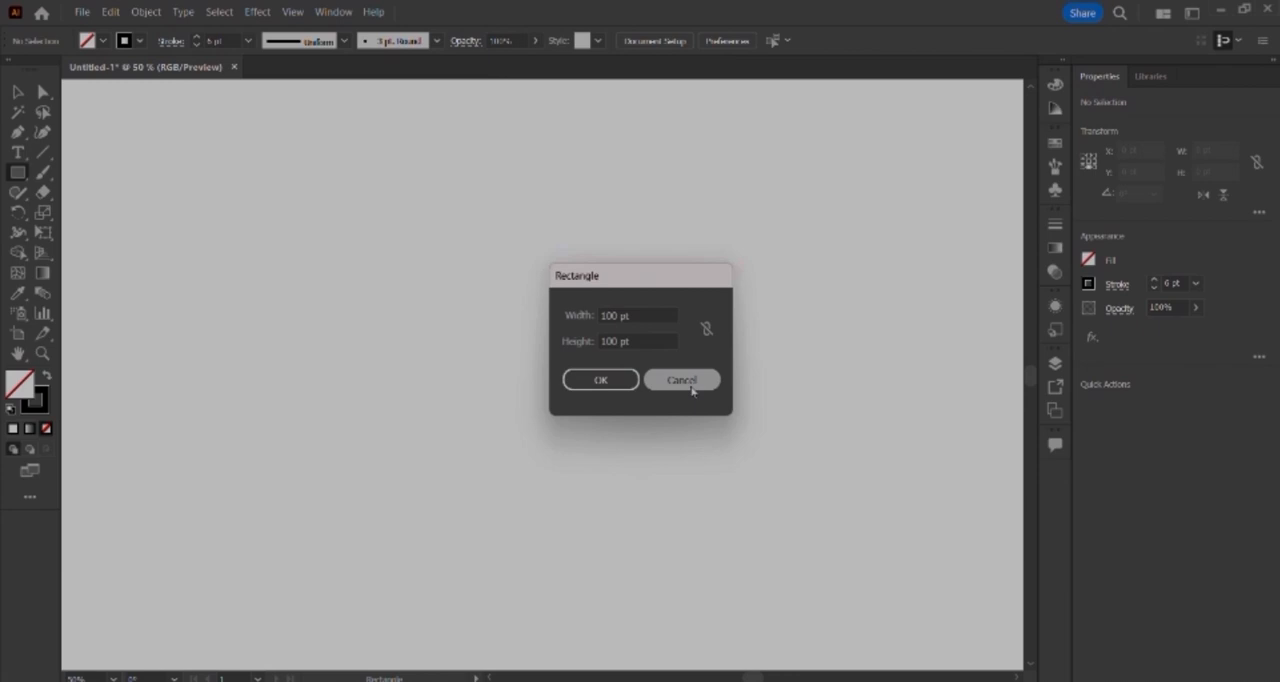
click(685, 380)
drag(277, 217, 572, 451)
click(572, 451)
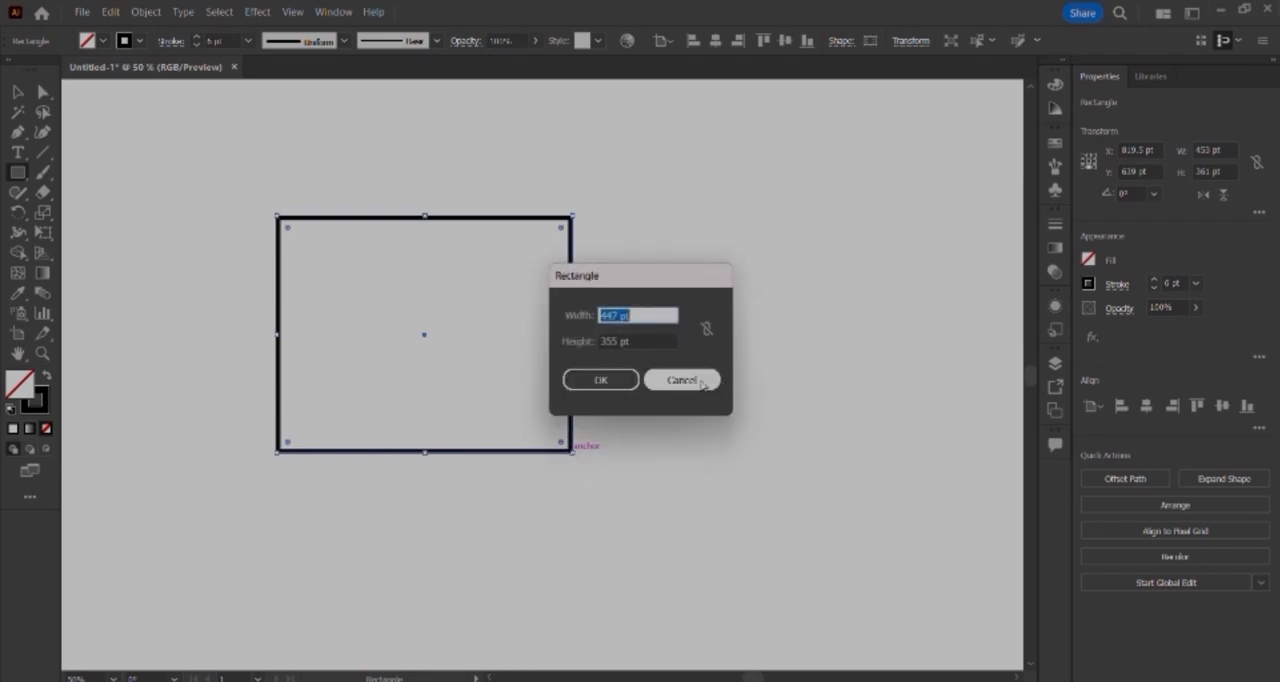
click(690, 381)
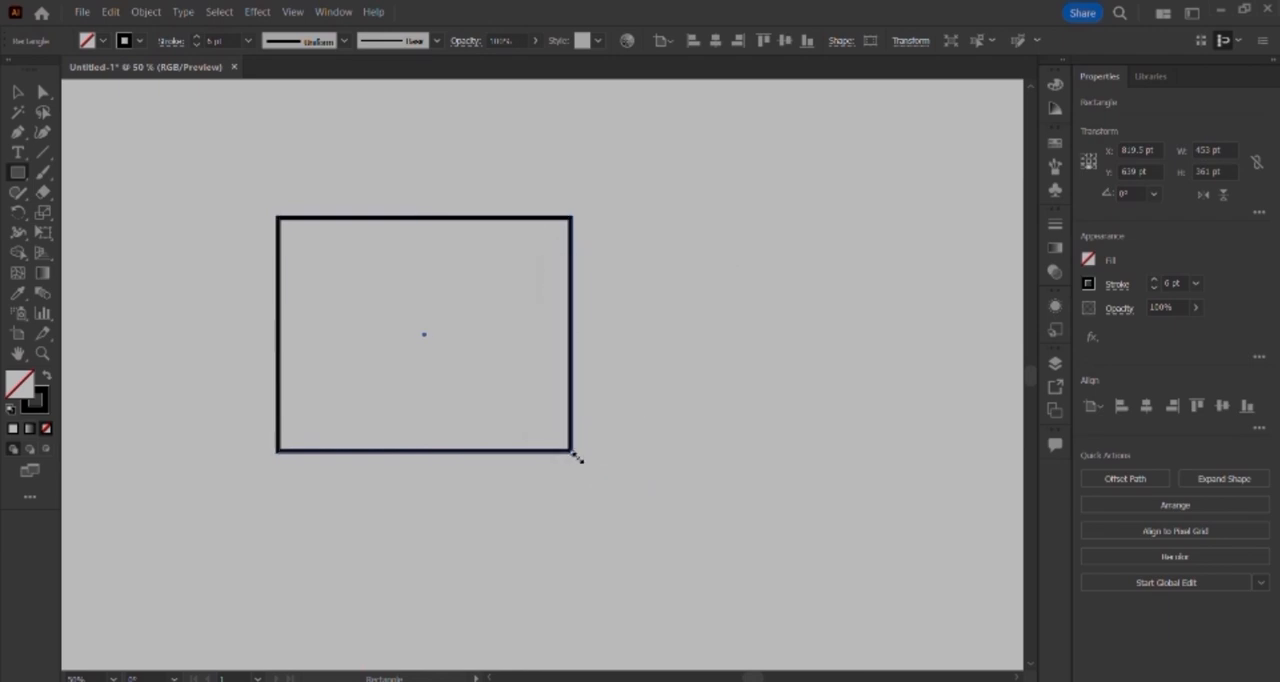
drag(576, 456, 577, 530)
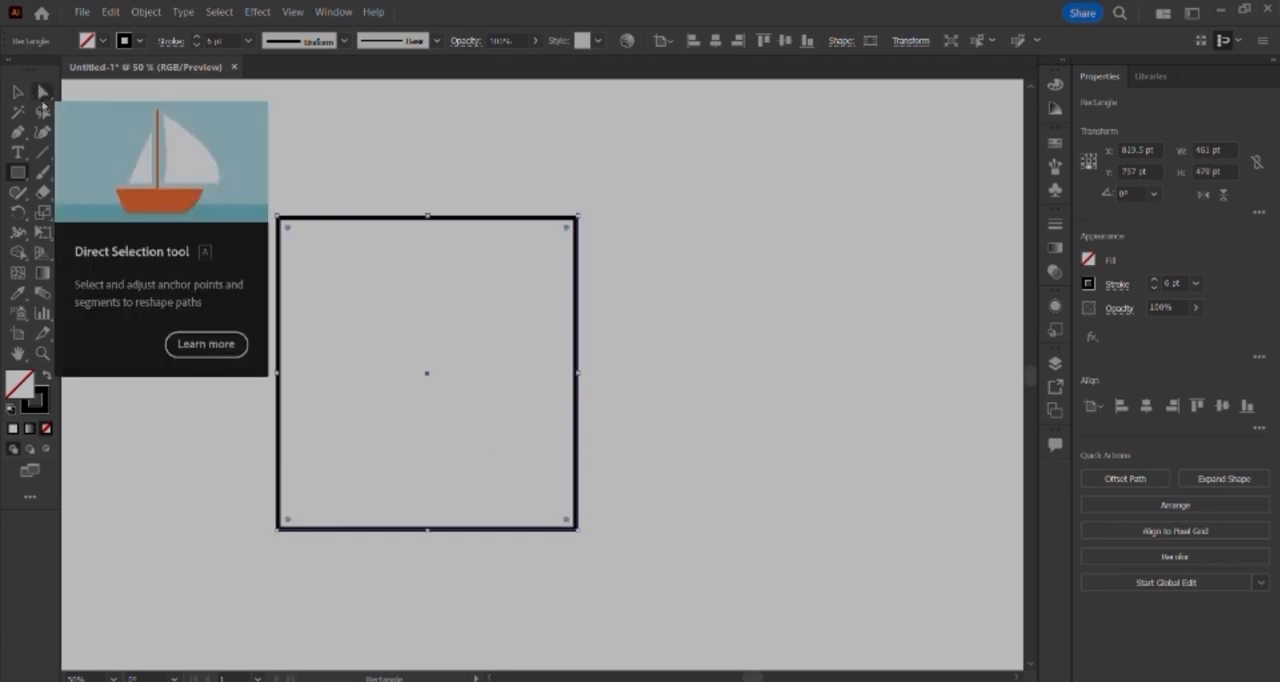
Step: Try rounding only the rectangle's upper-left corner with its corner widget, and return it to a sharp 0 pt corner
click(42, 102)
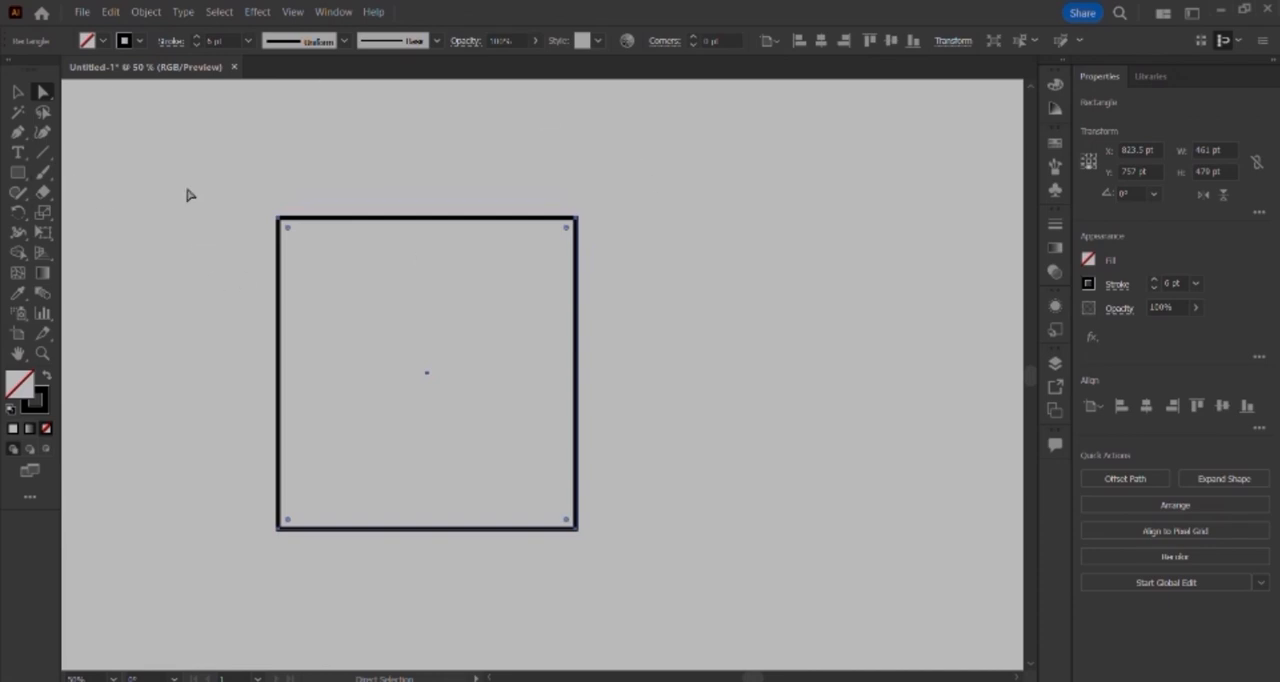
drag(187, 192, 660, 545)
drag(287, 233, 223, 163)
drag(144, 160, 324, 355)
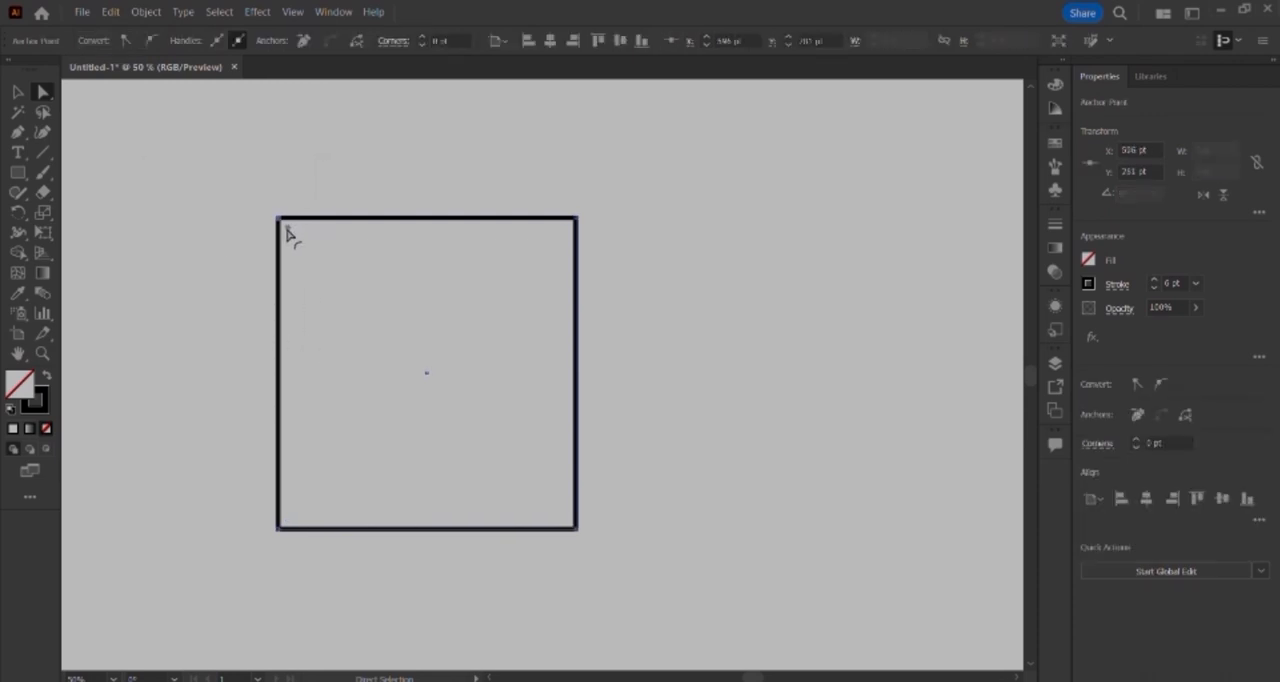
drag(287, 233, 562, 432)
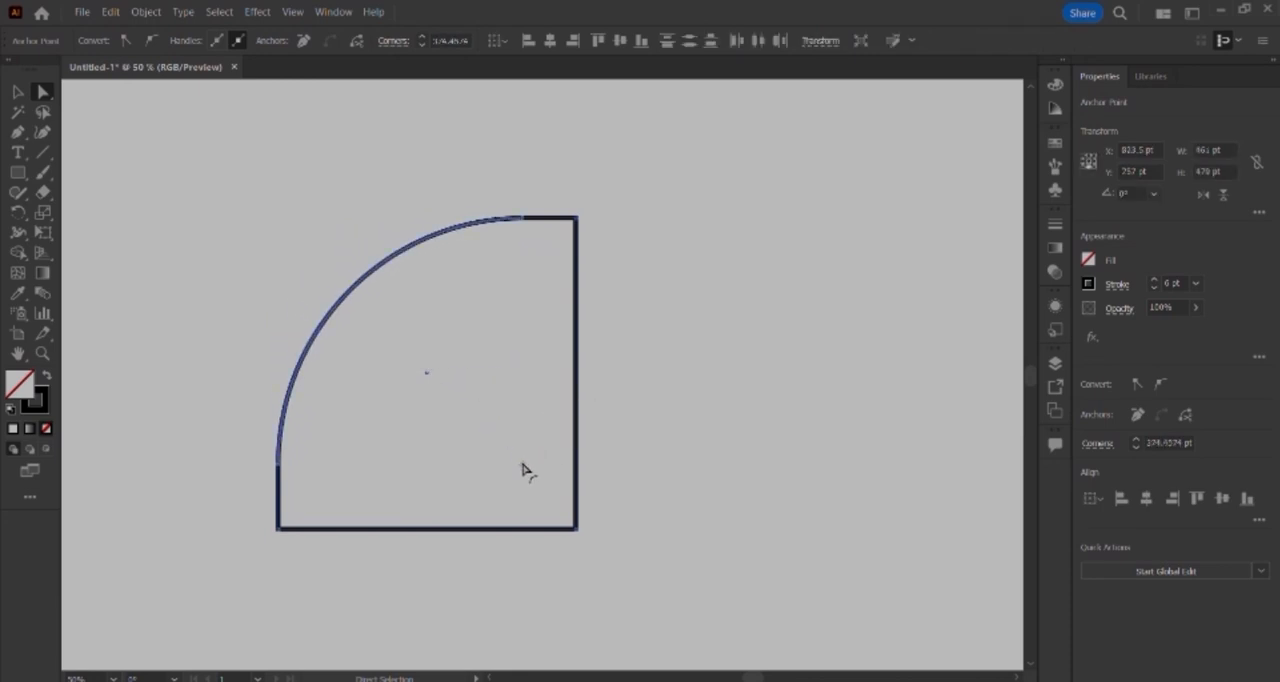
drag(522, 469, 314, 263)
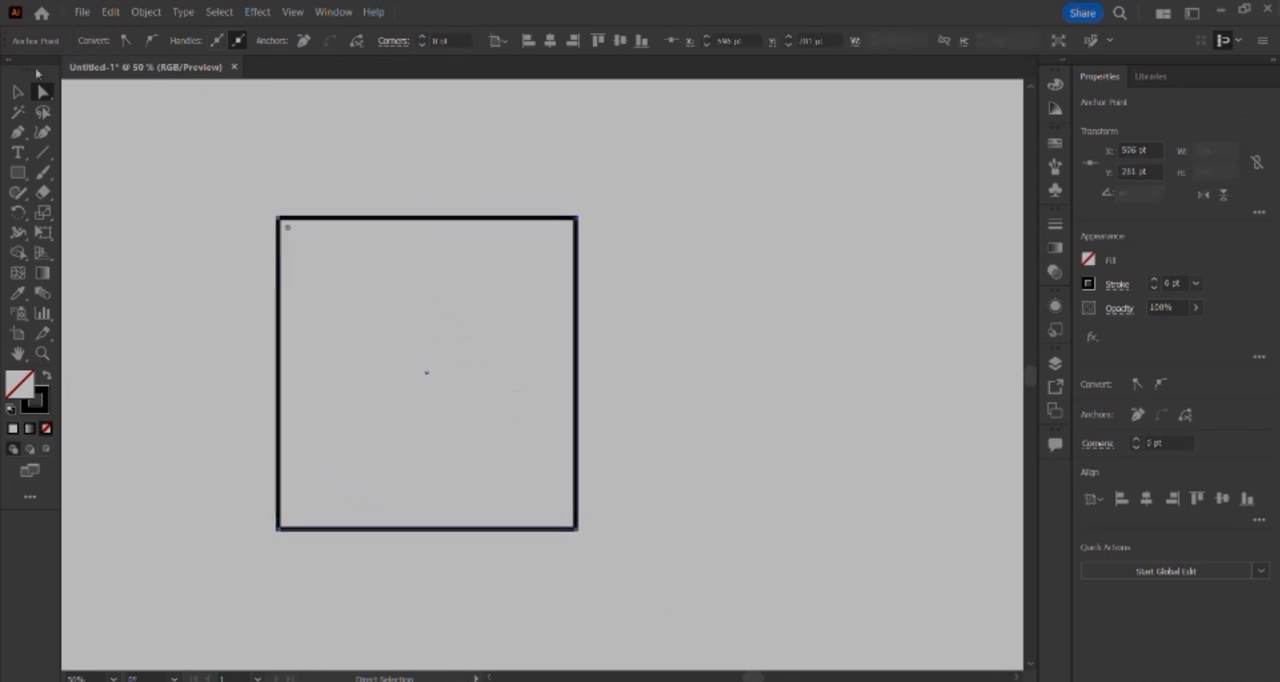
Step: Select the rectangle's two top anchor points, try rounding both corners together, and bring them back to sharp corners
click(19, 92)
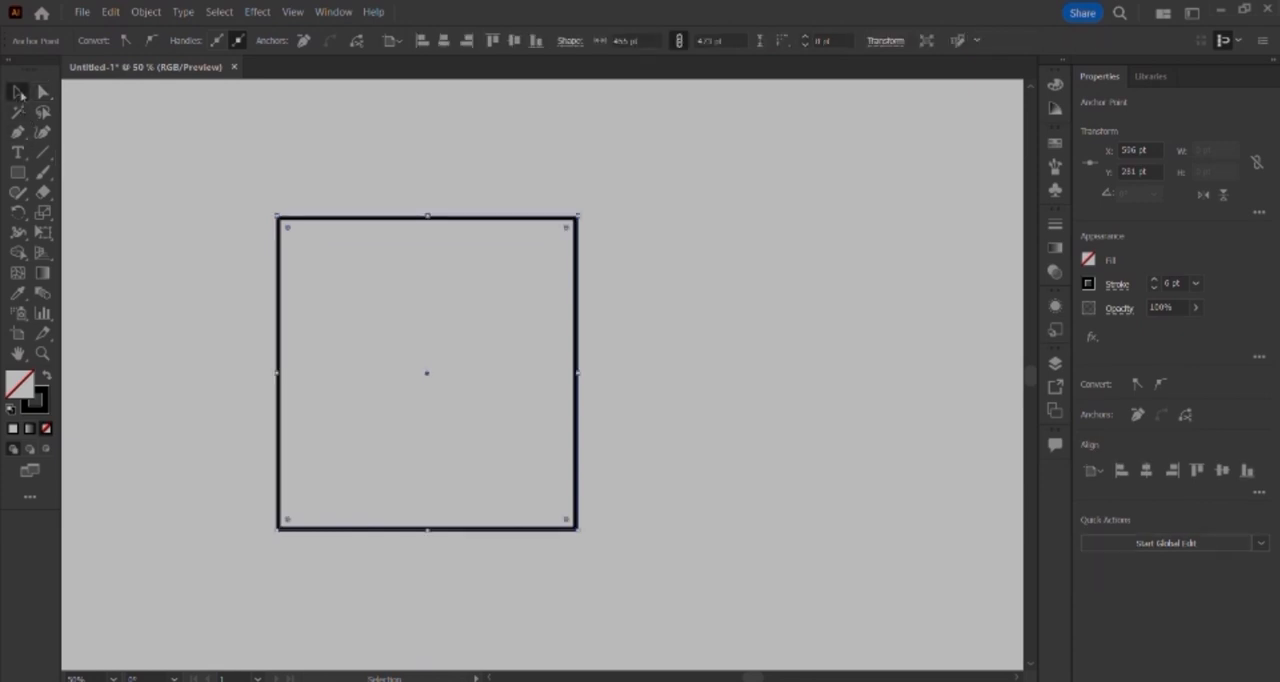
click(43, 92)
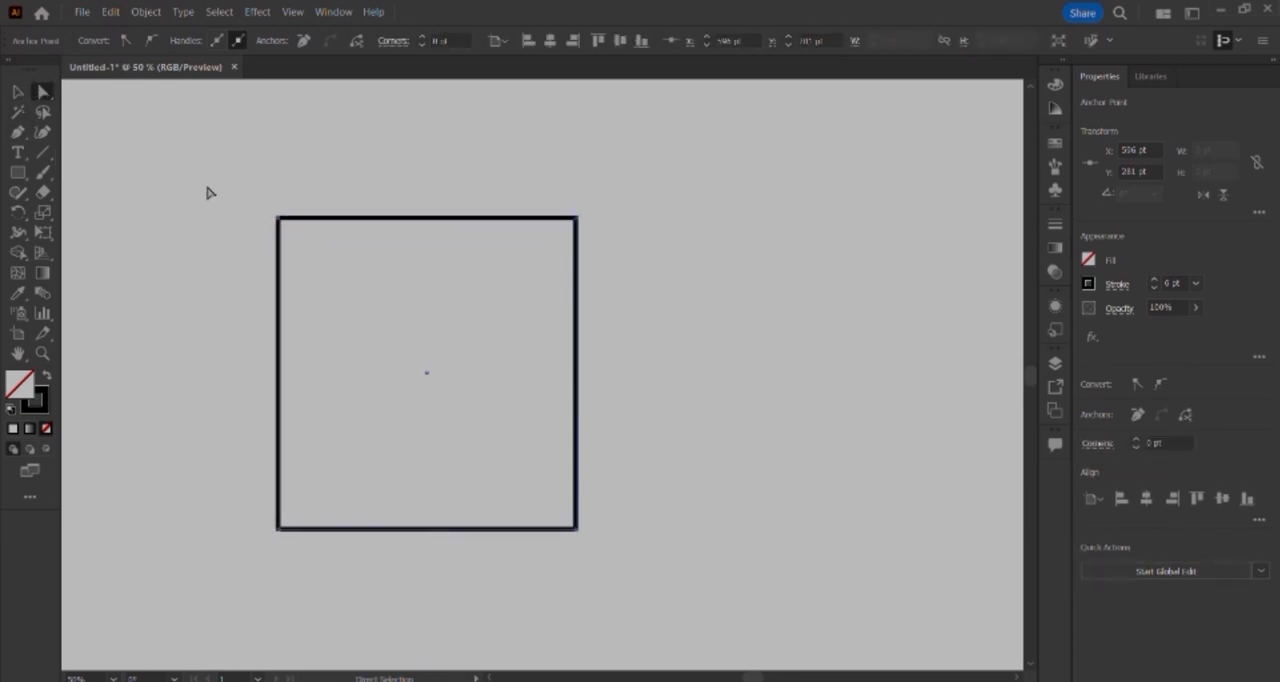
drag(207, 187, 738, 290)
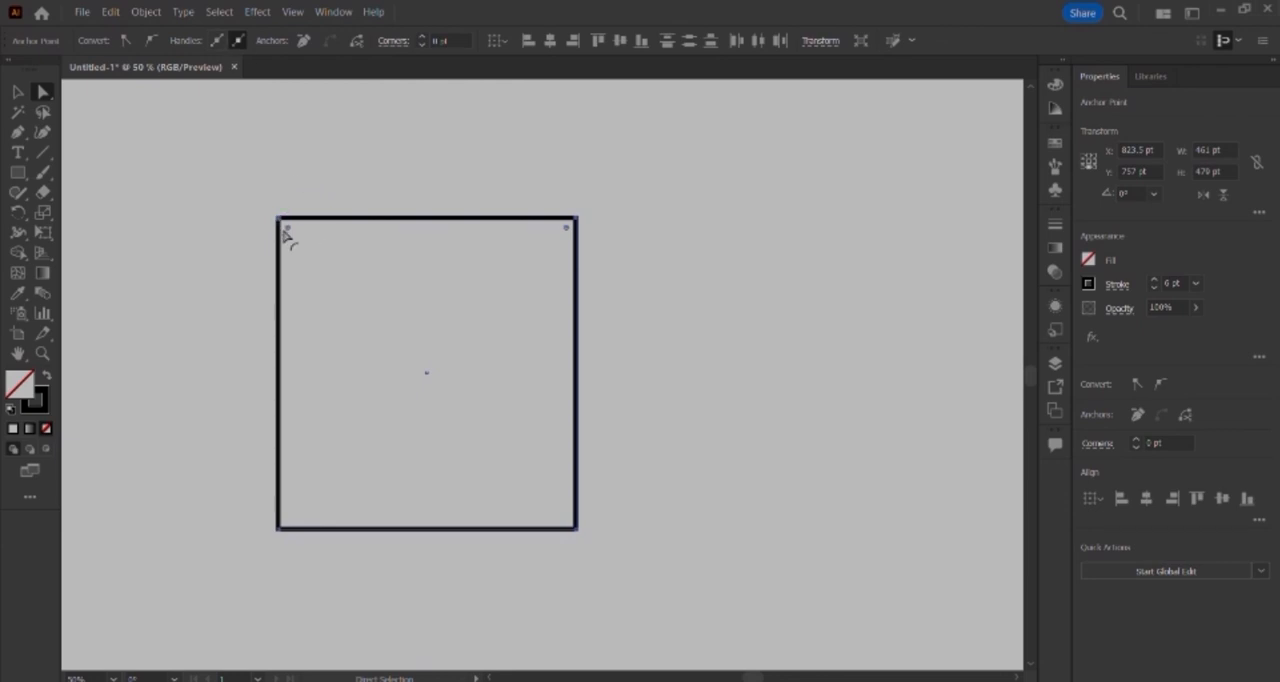
drag(288, 232, 536, 511)
drag(418, 181, 229, 211)
Step: Select the rectangle's two bottom anchor points, round both corners fully into a semicircle, and undo the rounding
click(18, 92)
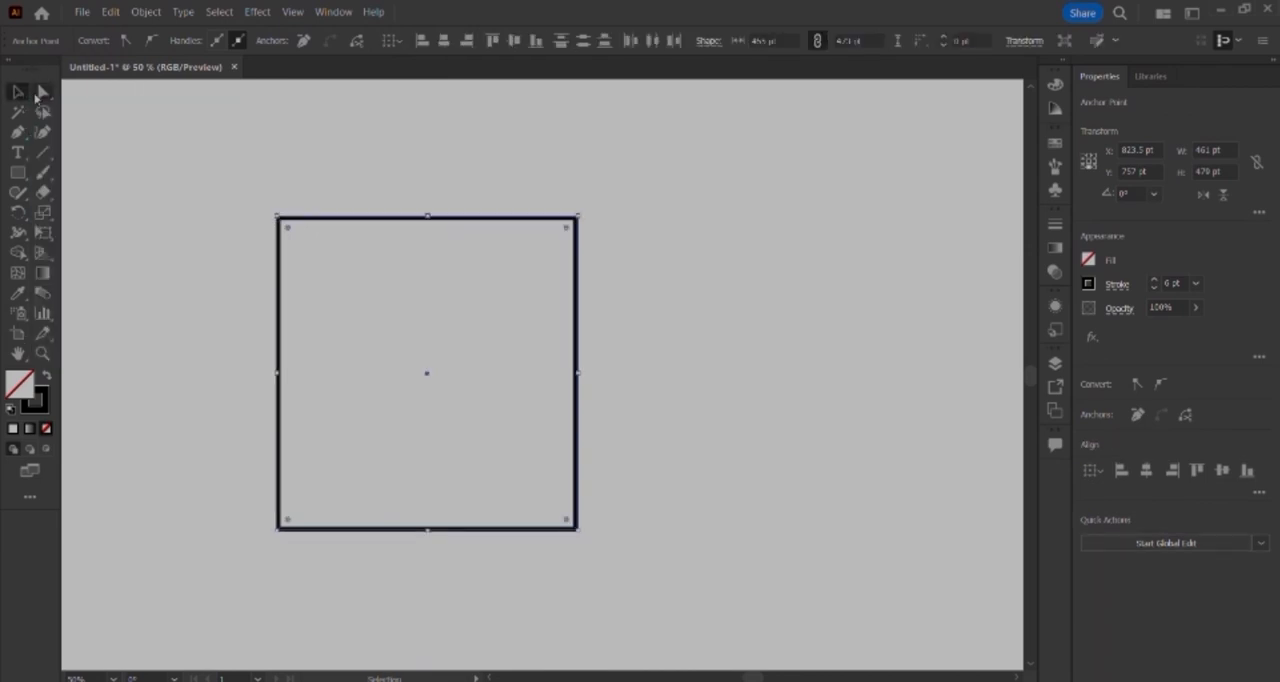
click(42, 92)
drag(237, 474, 640, 566)
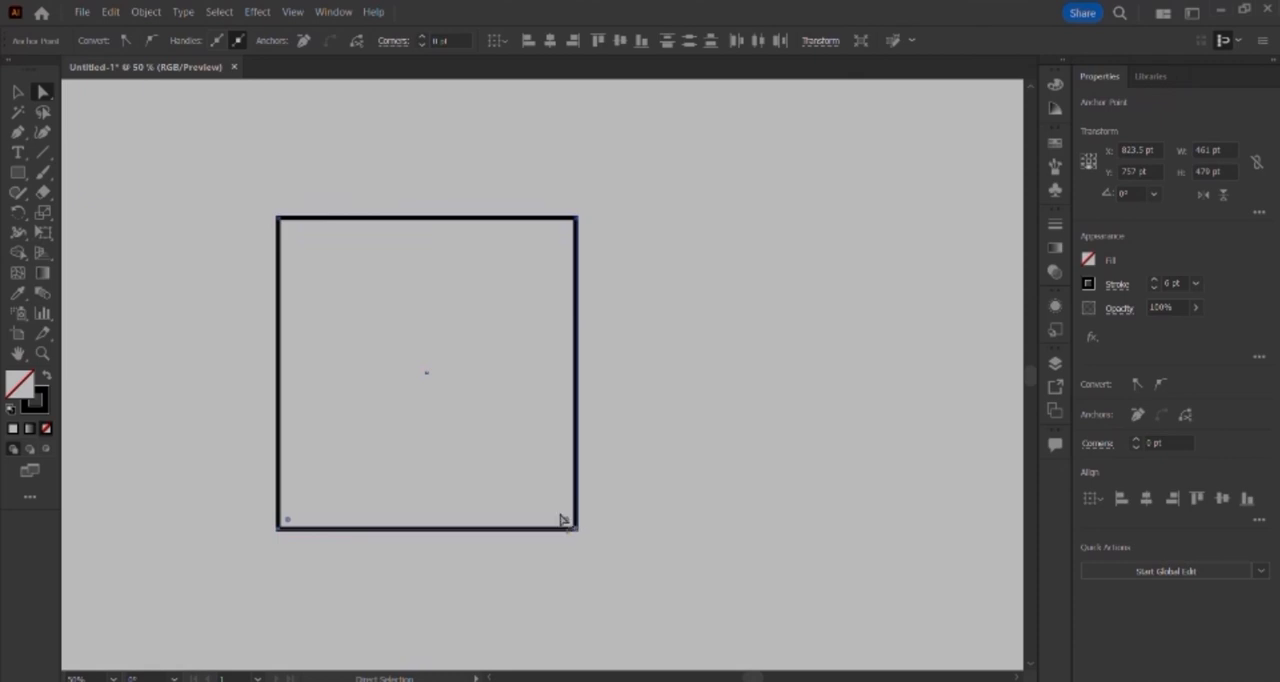
drag(565, 520, 441, 267)
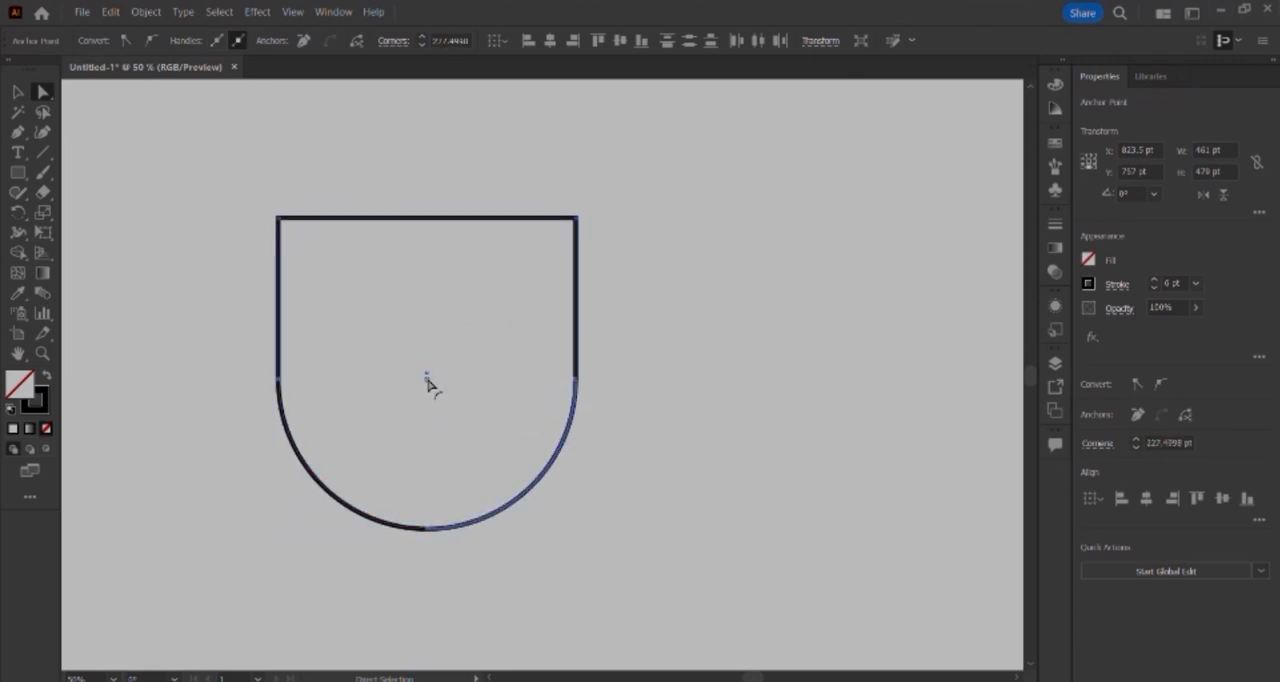
key(ctrl+z)
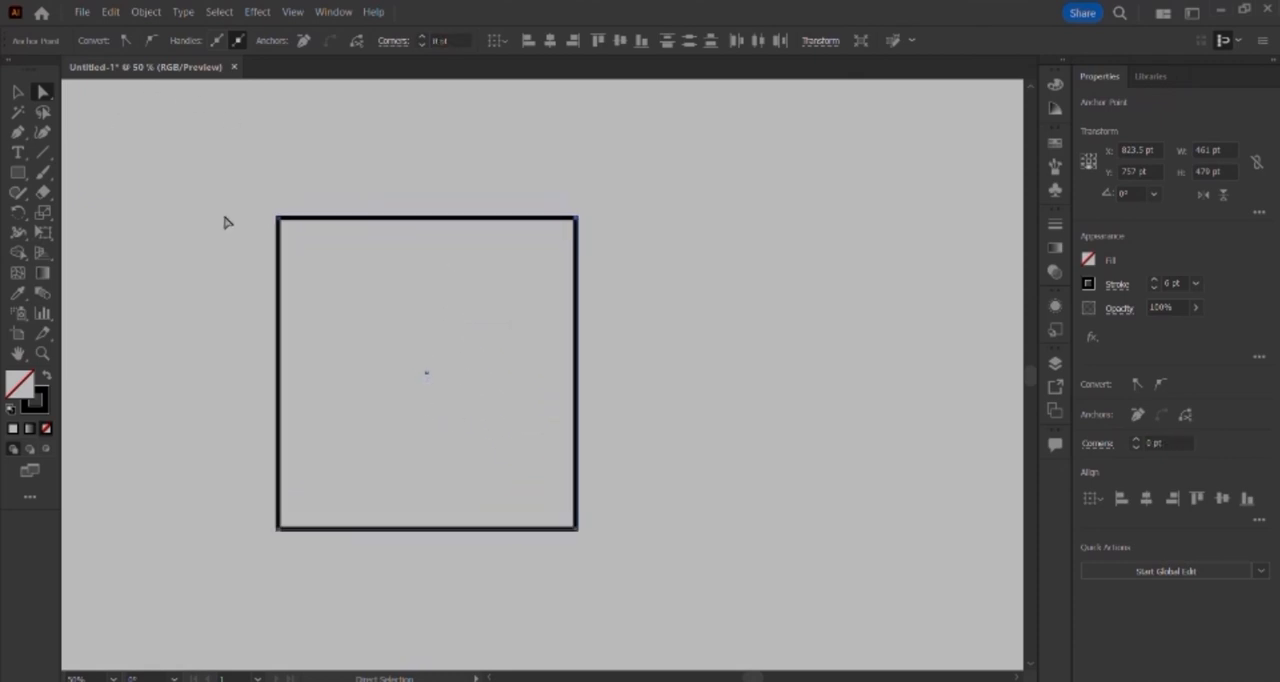
Step: Try moving the rectangle's upper-left anchor point inward and down on its own, and undo the distortion
drag(226, 218, 381, 325)
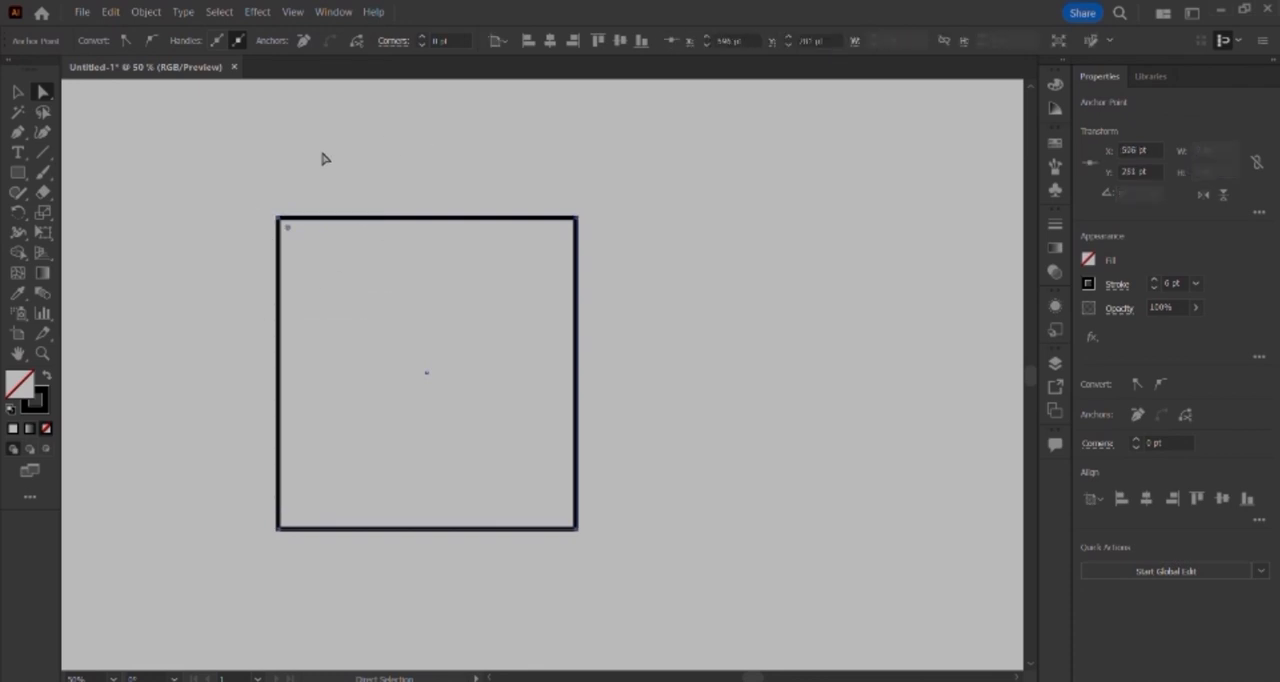
drag(283, 226, 325, 240)
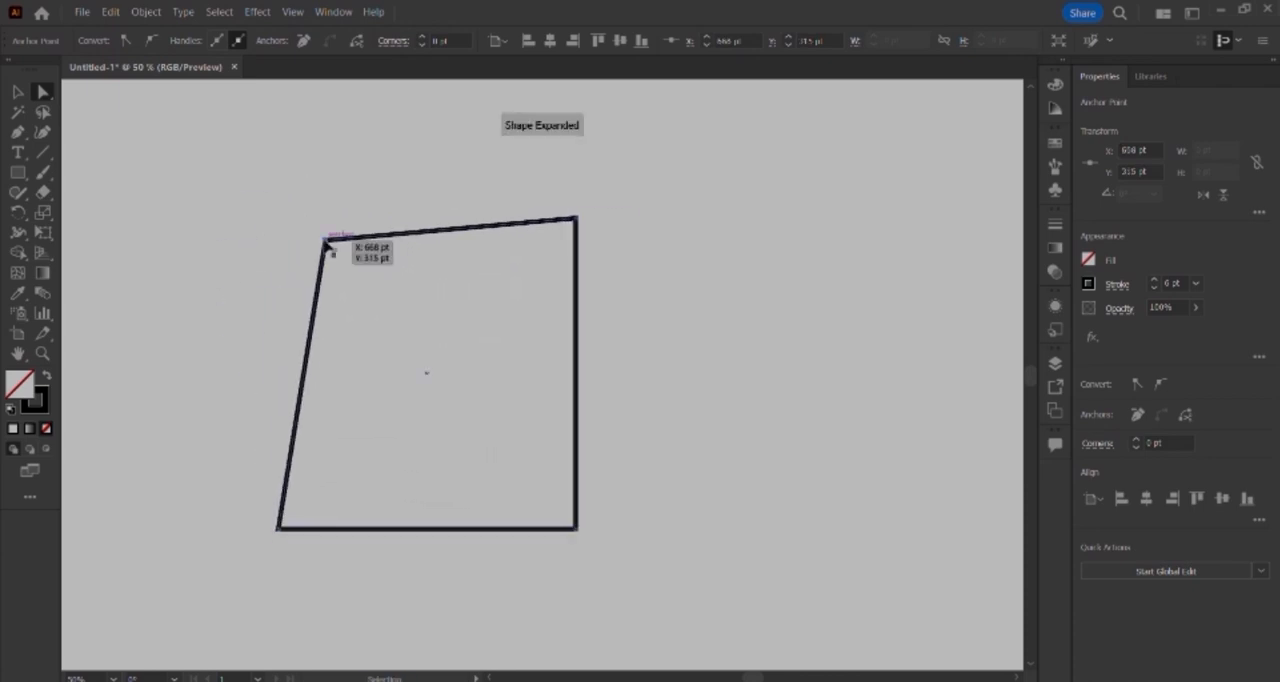
key(ctrl+z)
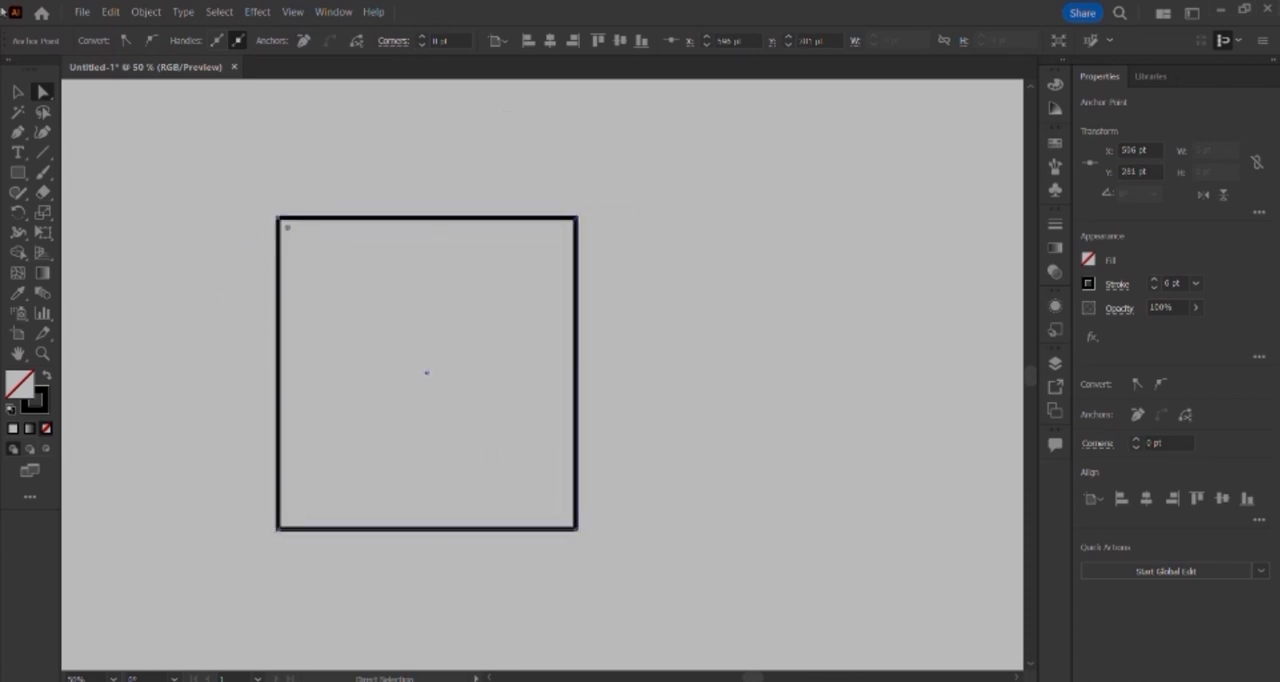
Step: Select the rectangle's two top anchor points and lower the top edge together, making the shape about 445 pt high
drag(185, 193, 613, 316)
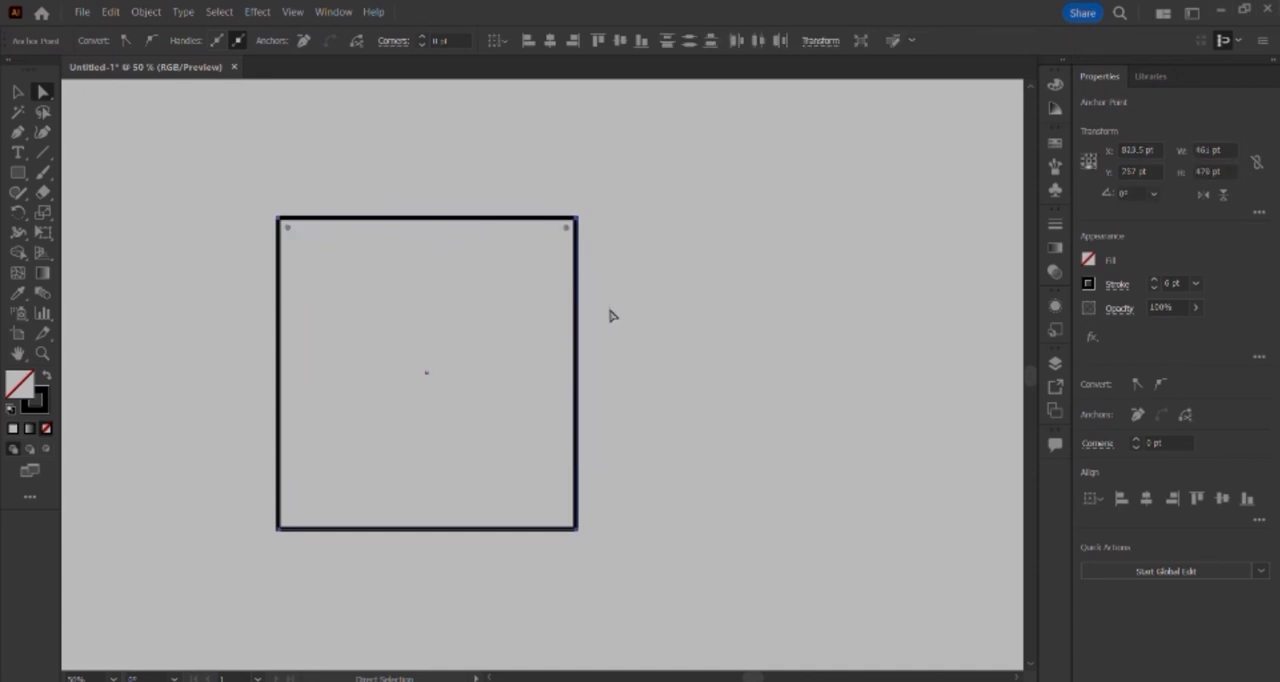
drag(281, 218, 278, 243)
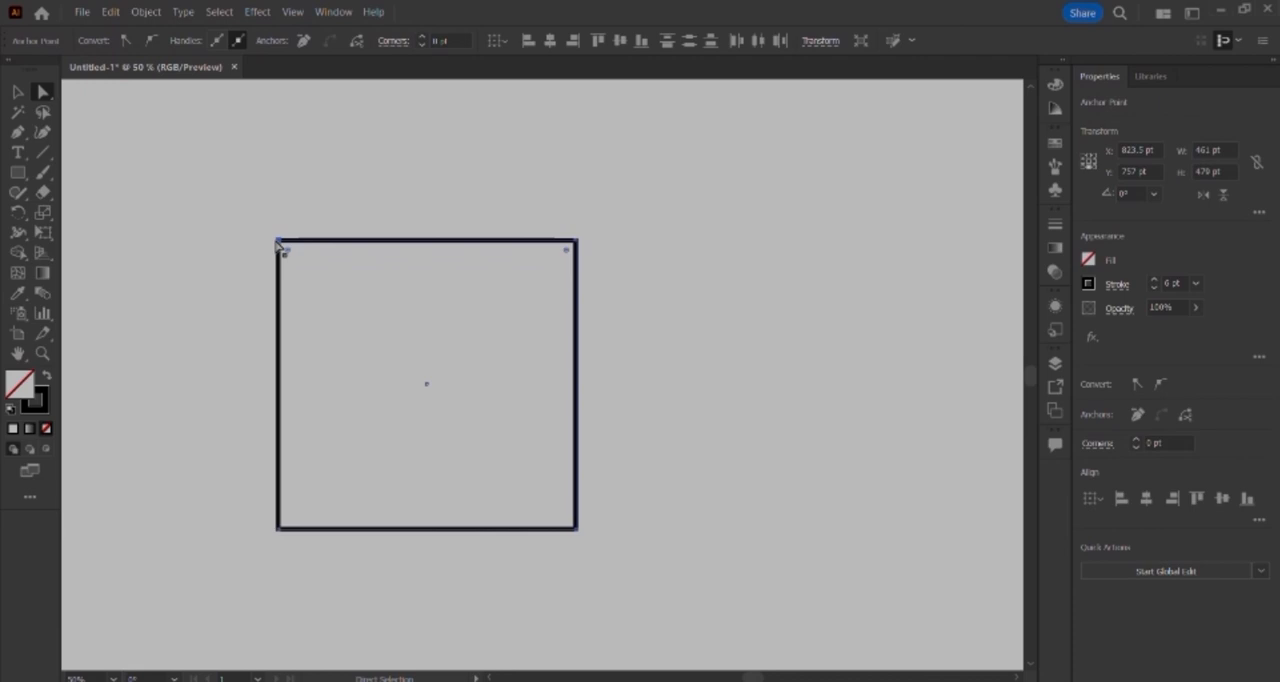
Step: Shift the two bottom anchor points down about 10 pt, and nudge the upper-right corner slightly outward and up
drag(236, 517, 615, 594)
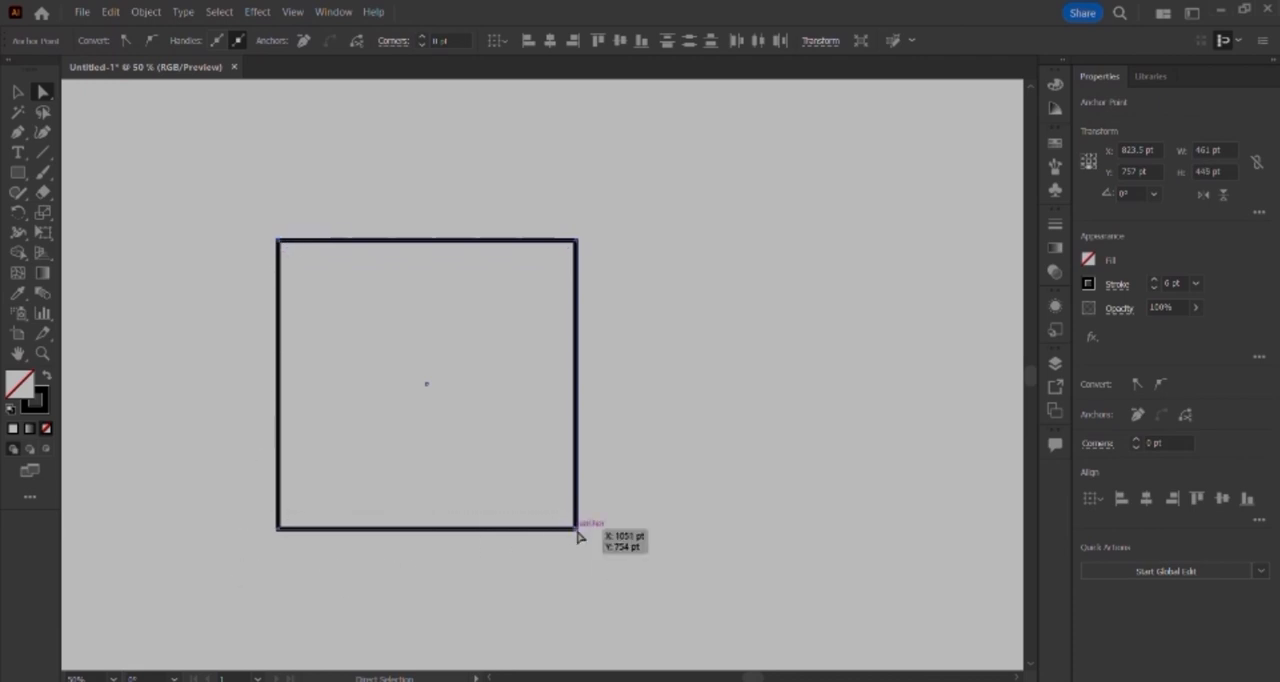
mouse_move(577, 537)
mouse_down()
mouse_move(694, 486)
mouse_move(466, 428)
mouse_move(571, 471)
mouse_move(662, 607)
mouse_move(520, 546)
mouse_move(471, 580)
mouse_move(509, 423)
mouse_move(749, 417)
mouse_move(657, 523)
mouse_move(551, 521)
mouse_move(516, 358)
mouse_move(480, 352)
mouse_move(436, 580)
mouse_move(665, 405)
mouse_move(527, 556)
mouse_move(577, 536)
mouse_up()
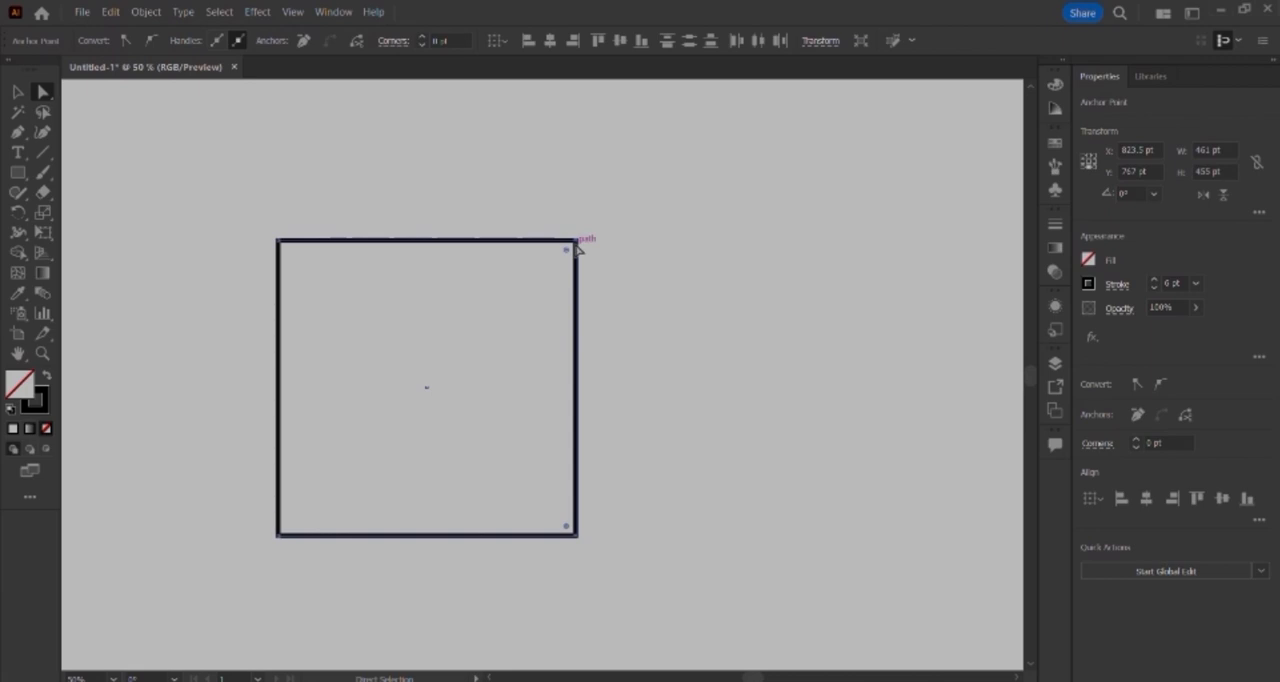
mouse_move(577, 245)
mouse_down()
mouse_move(579, 284)
mouse_move(546, 180)
mouse_move(587, 212)
mouse_move(579, 237)
mouse_up()
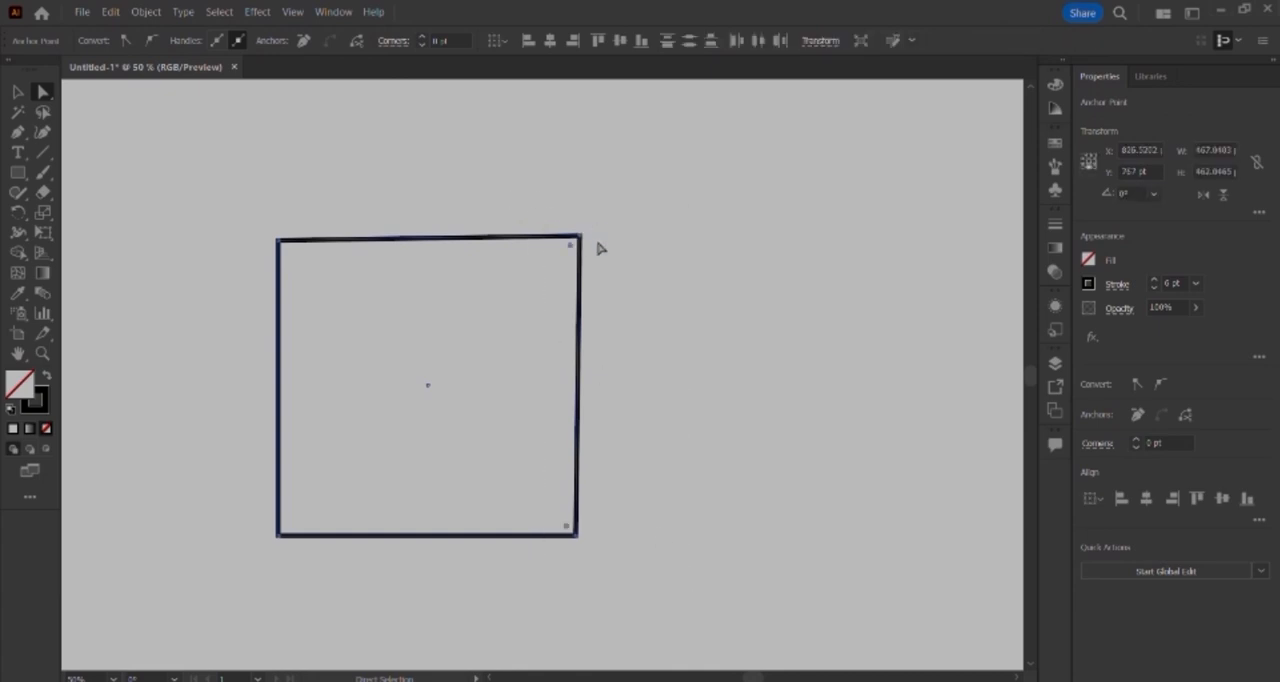
Step: Try moving the square's two right anchor points inward and up, then undo that move and the earlier upper-right corner nudge
drag(581, 241, 562, 220)
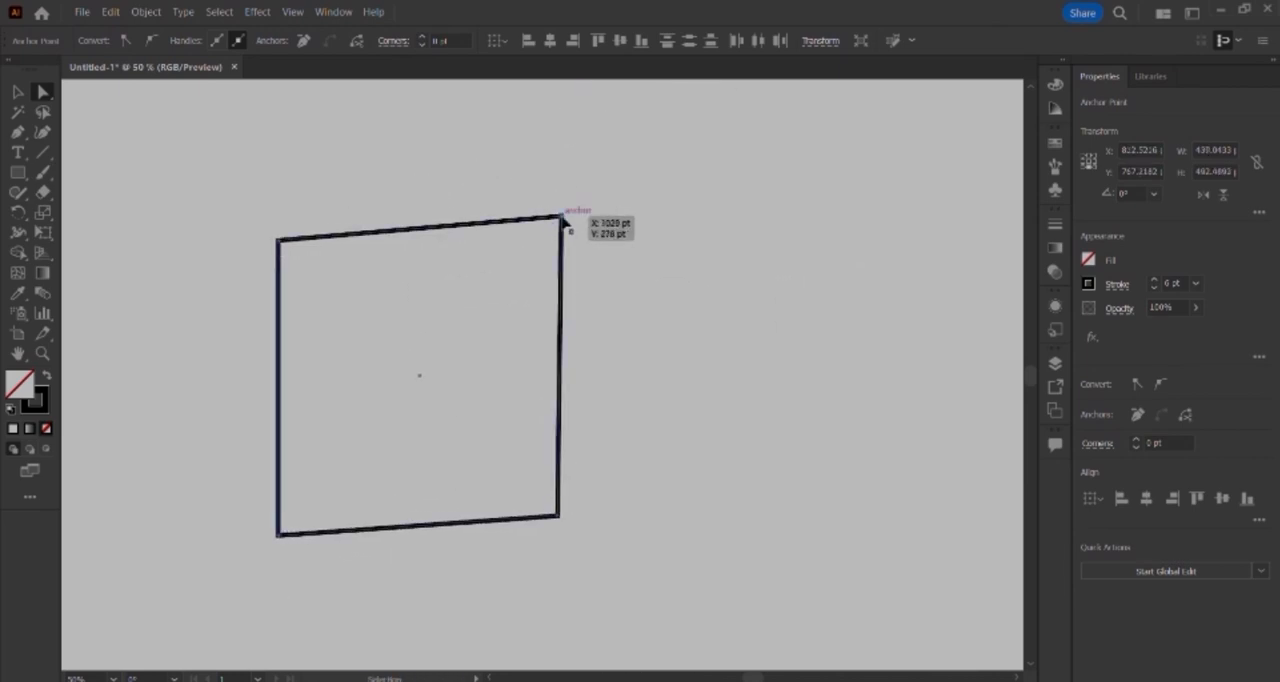
key(ctrl+z)
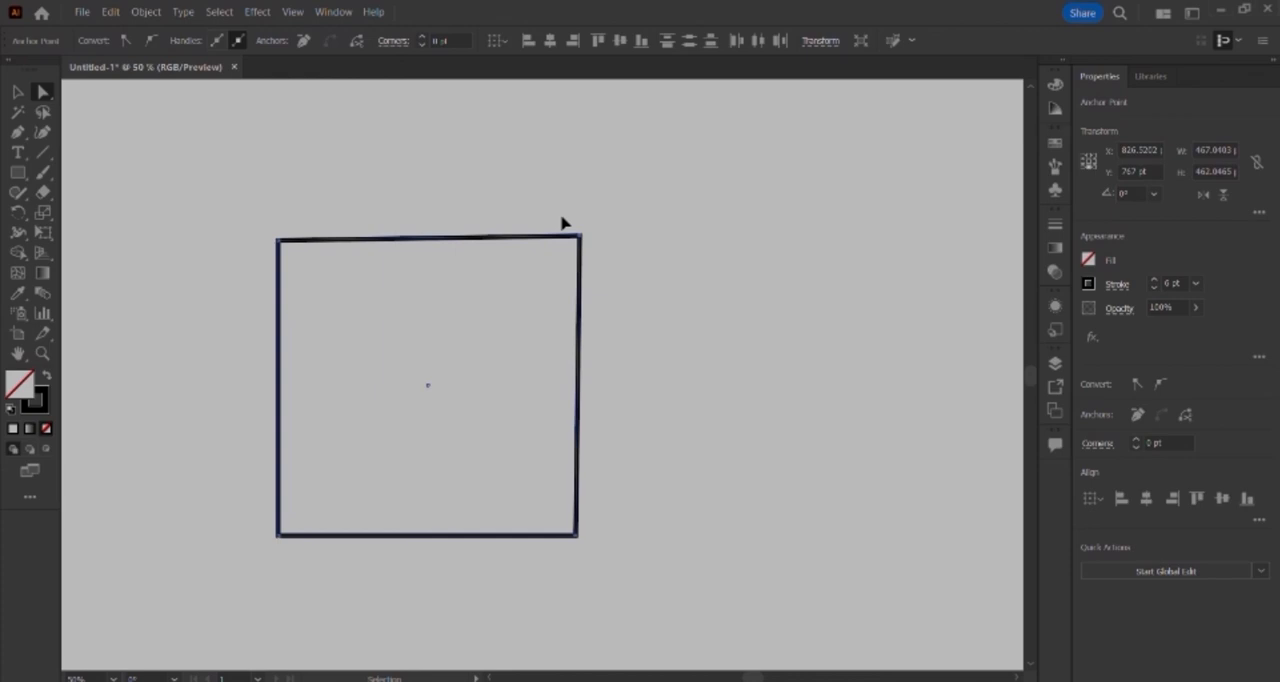
key(ctrl+z)
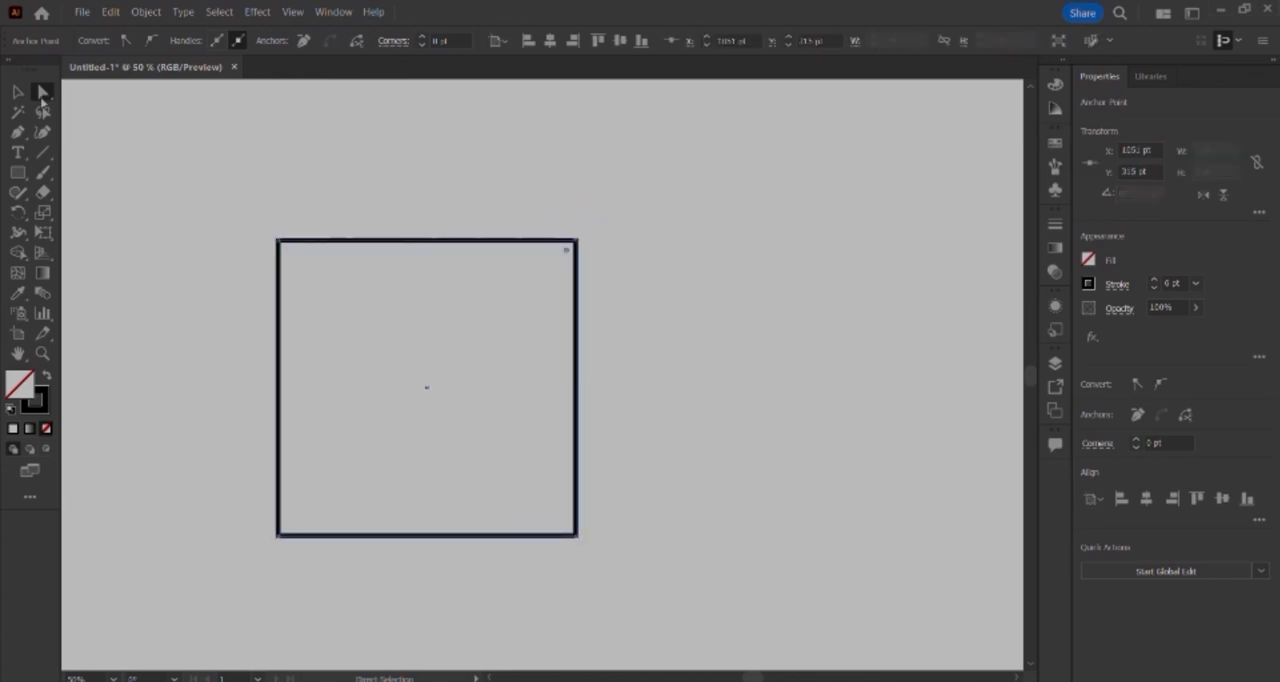
Step: Delete the square's upper-left anchor point and join the open path's ends to form a right triangle
click(283, 247)
key(Delete)
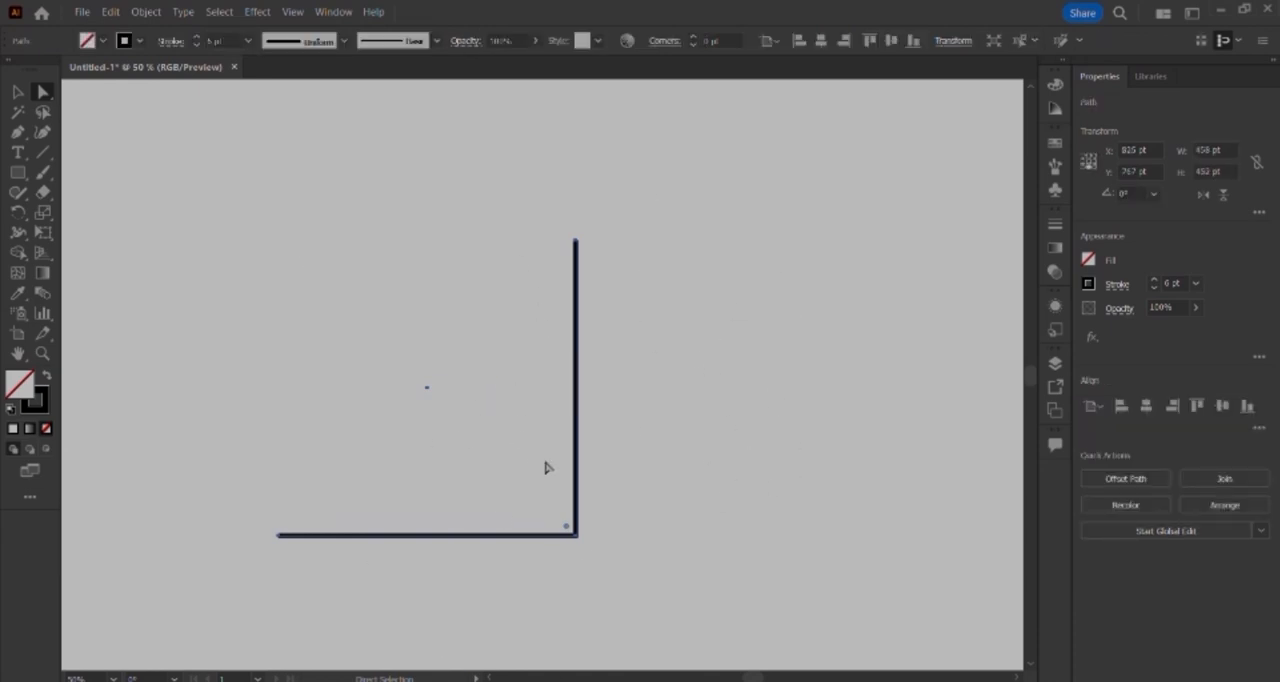
key(ctrl+z)
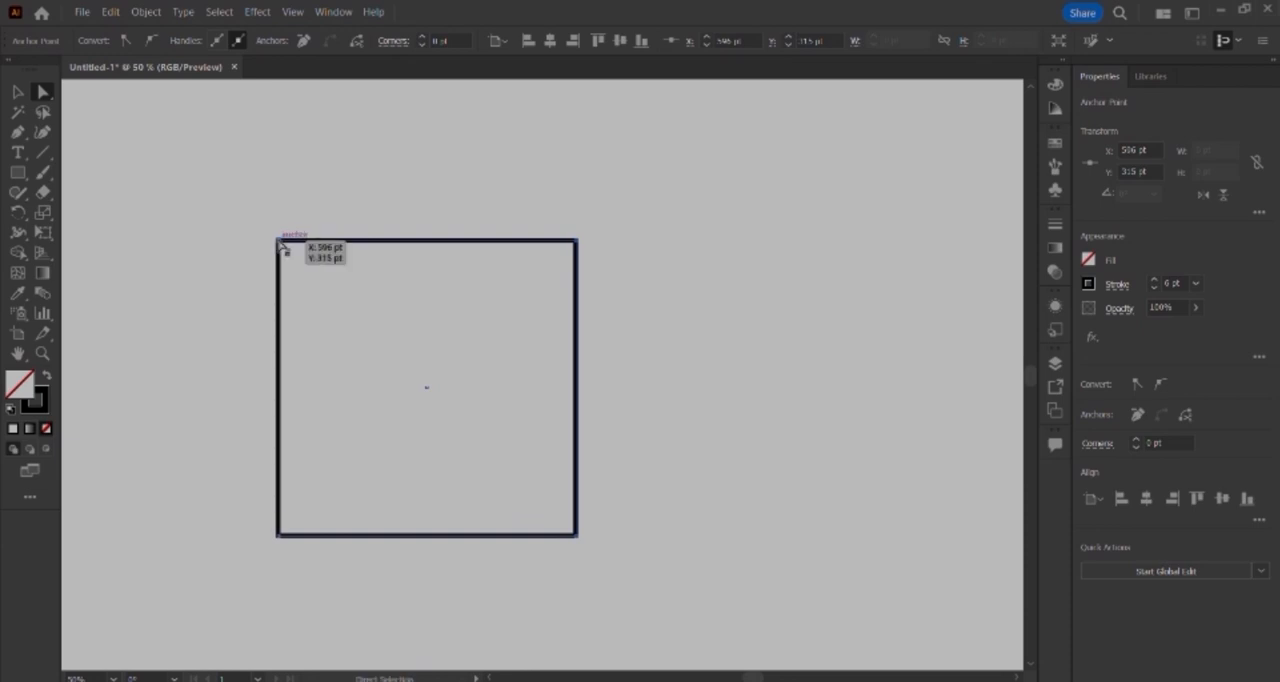
key(Delete)
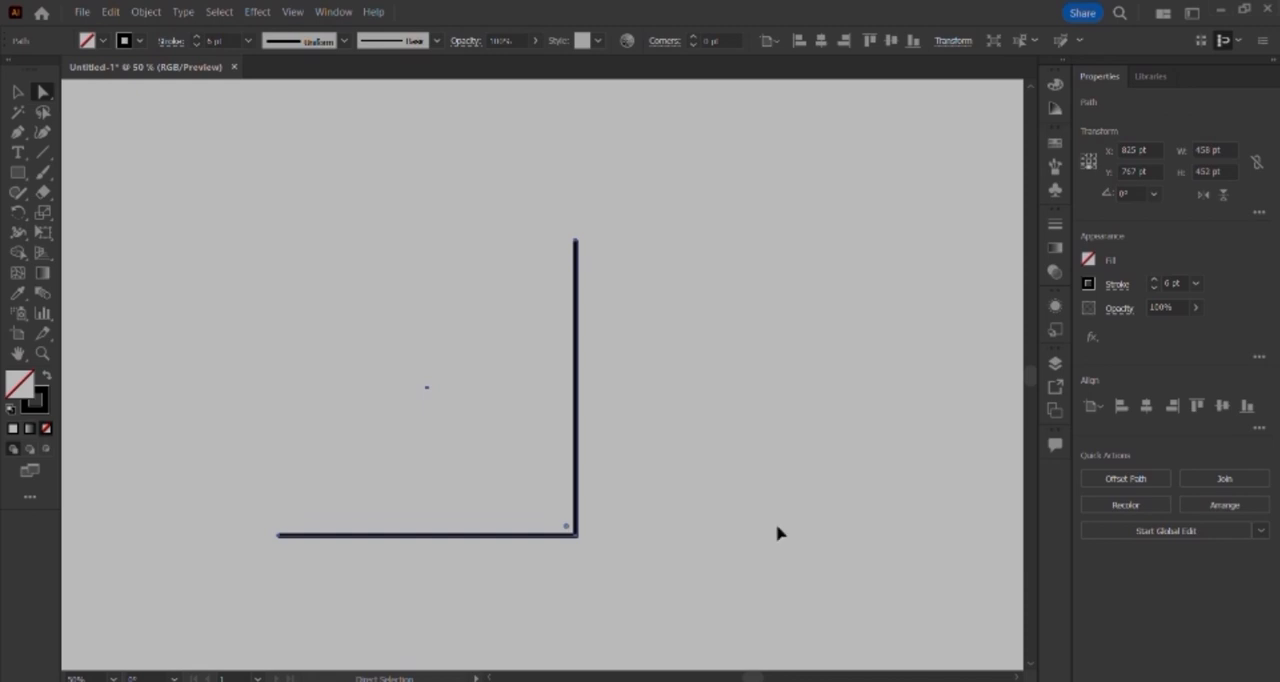
key(ctrl+j)
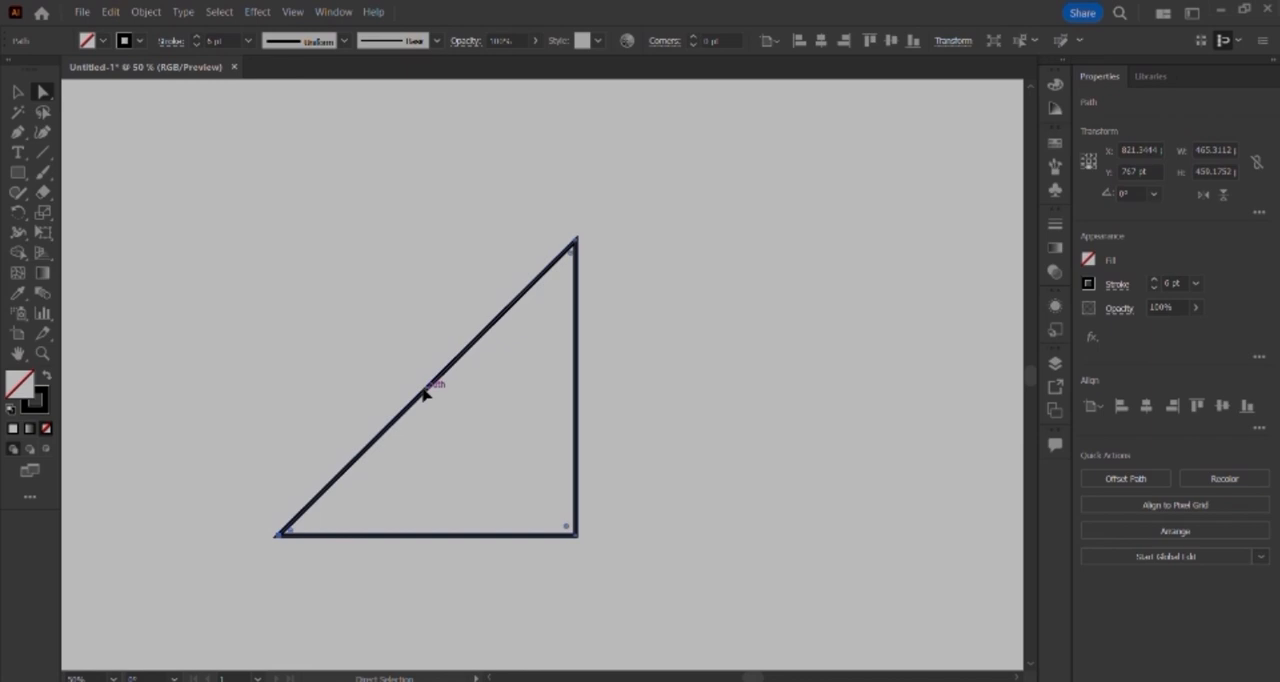
Step: Reposition the whole triangle higher up, and move its lower-left anchor point inward to about X 610 pt, Y 558 pt
drag(424, 394, 379, 370)
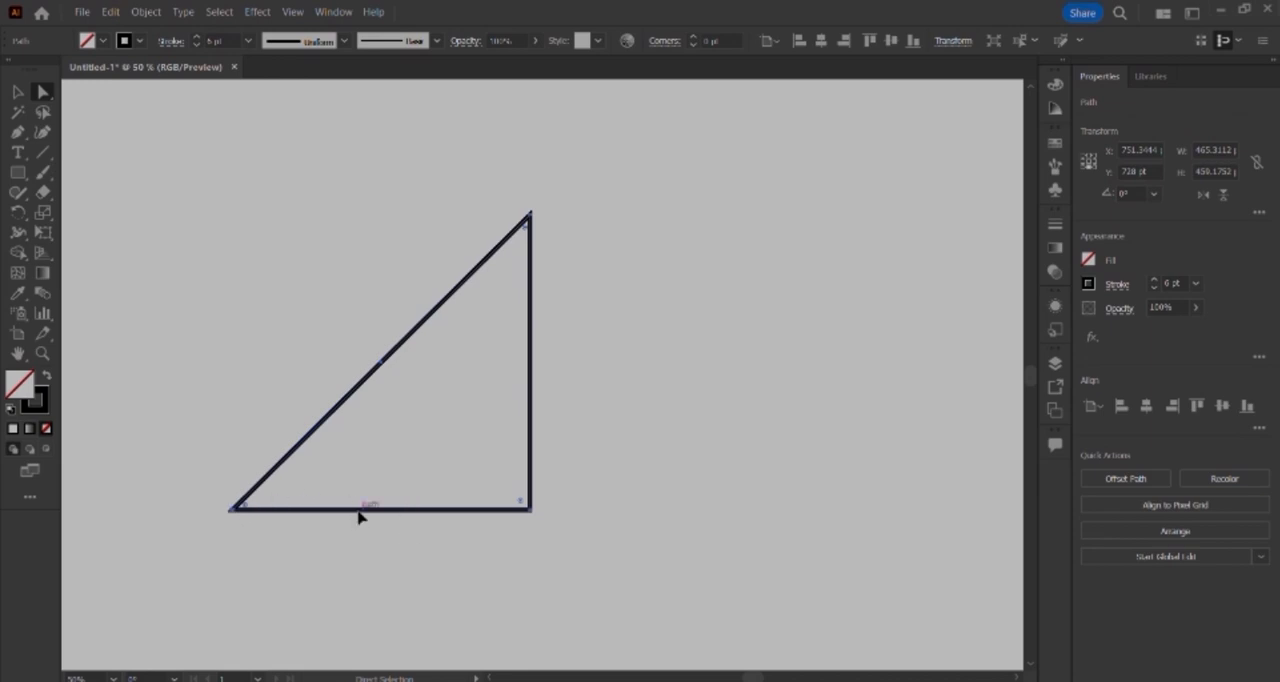
drag(357, 517, 388, 470)
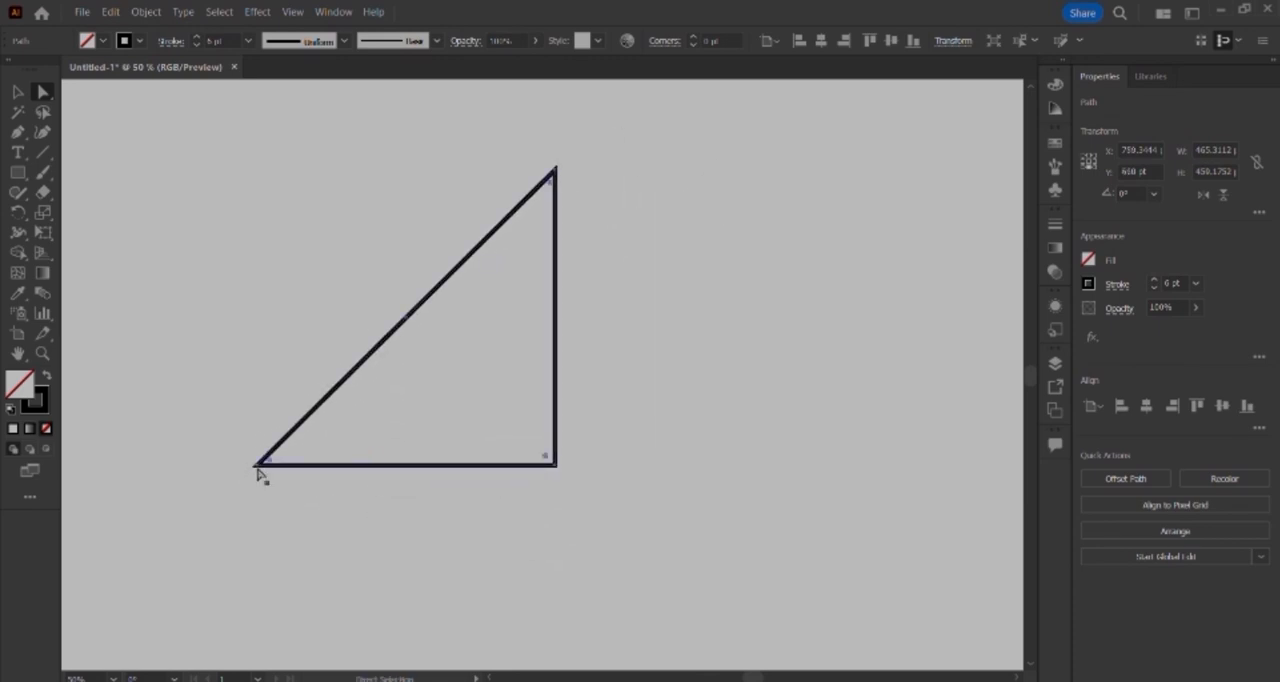
drag(258, 471, 289, 401)
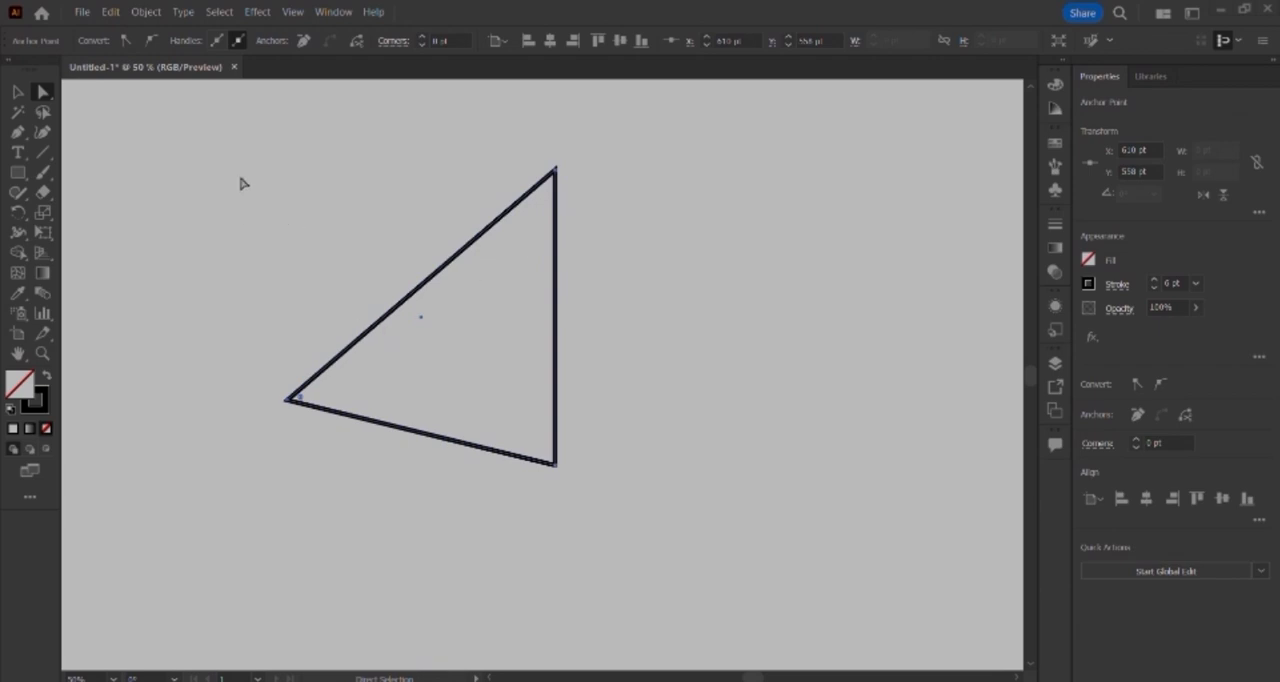
Step: Delete the whole triangle and draw a circle about 426 pt in diameter in its place
drag(240, 183, 618, 612)
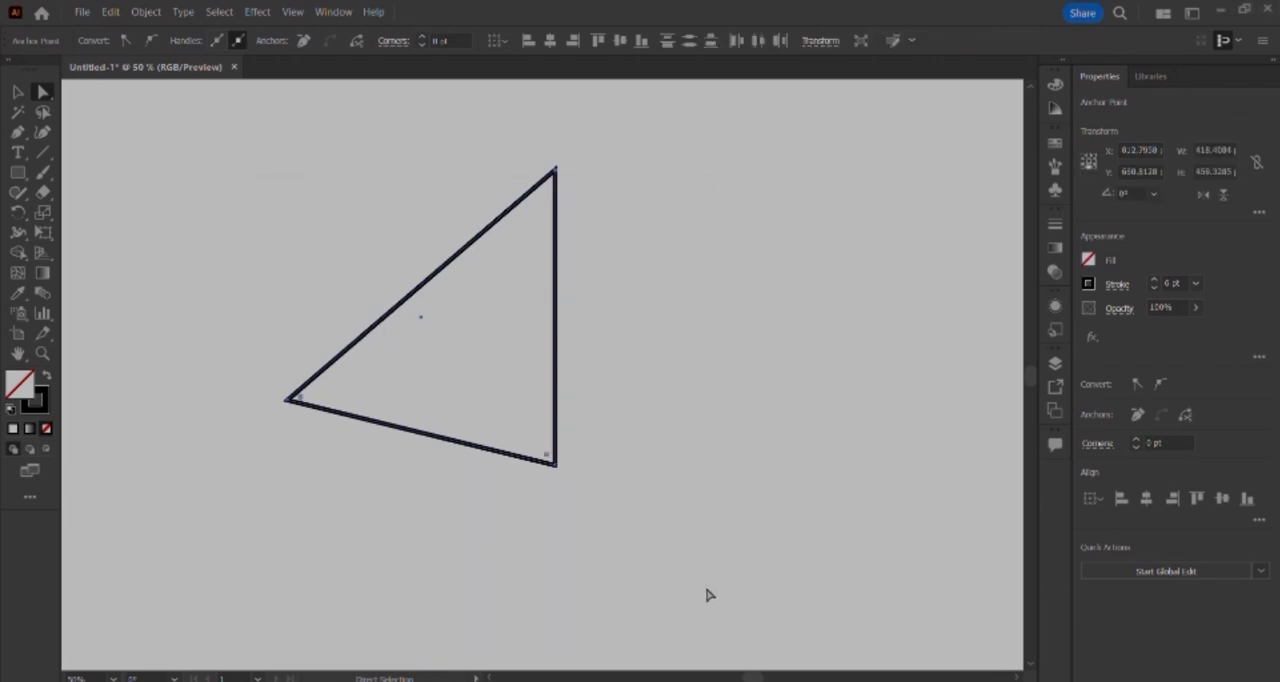
key(Delete)
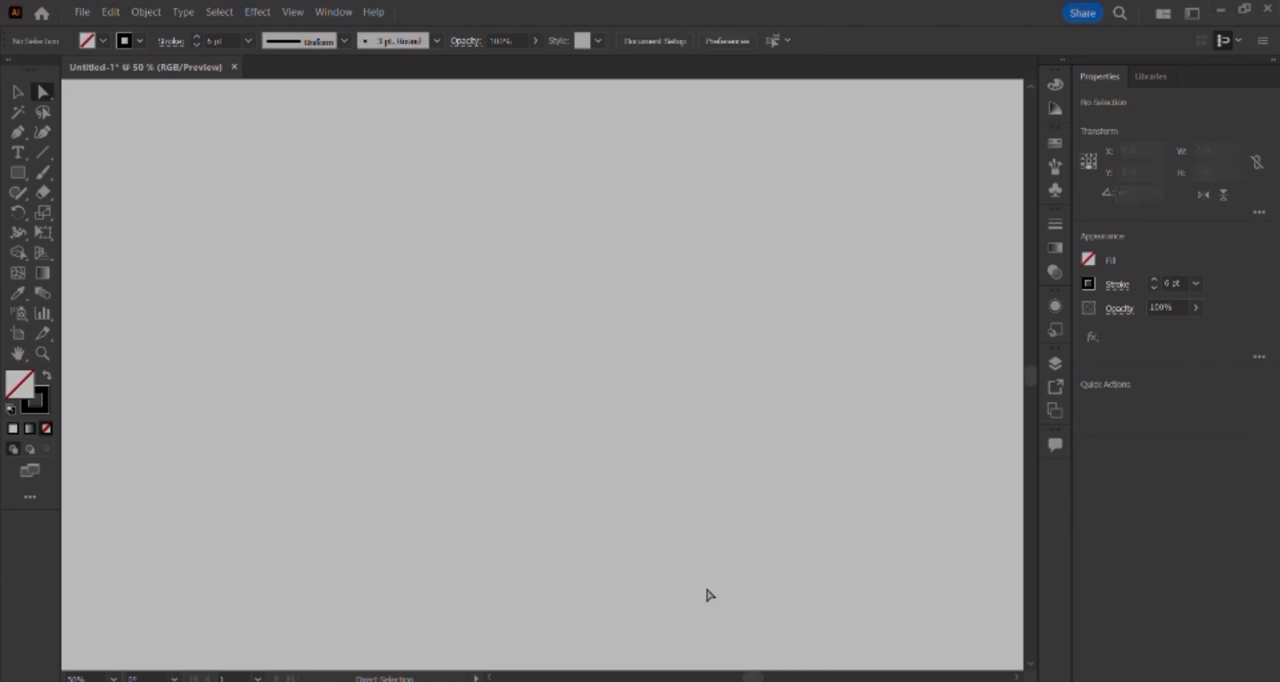
click(18, 172)
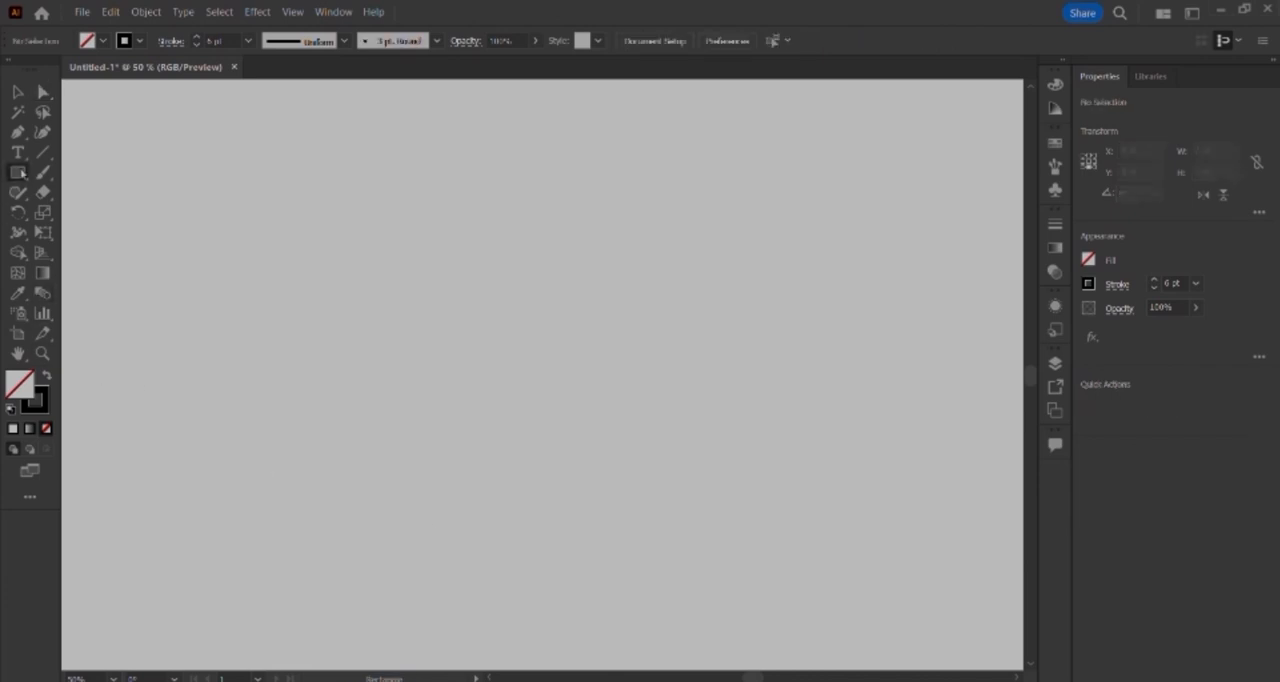
click(18, 172)
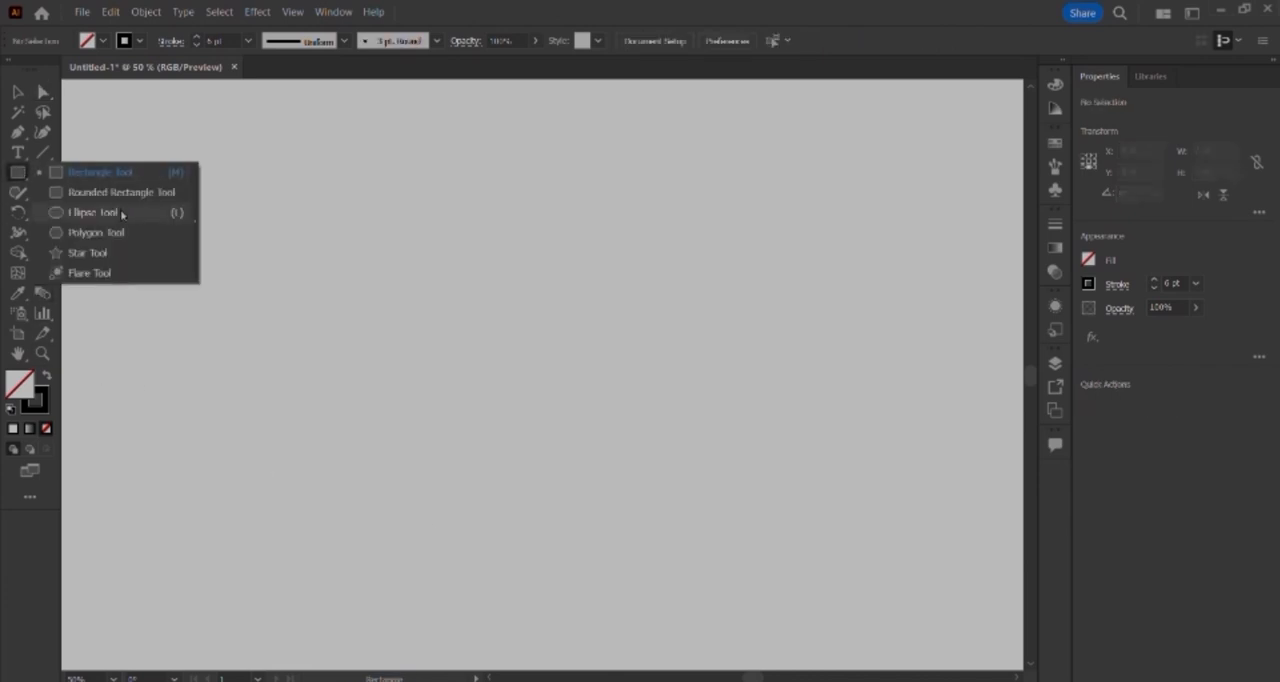
click(120, 212)
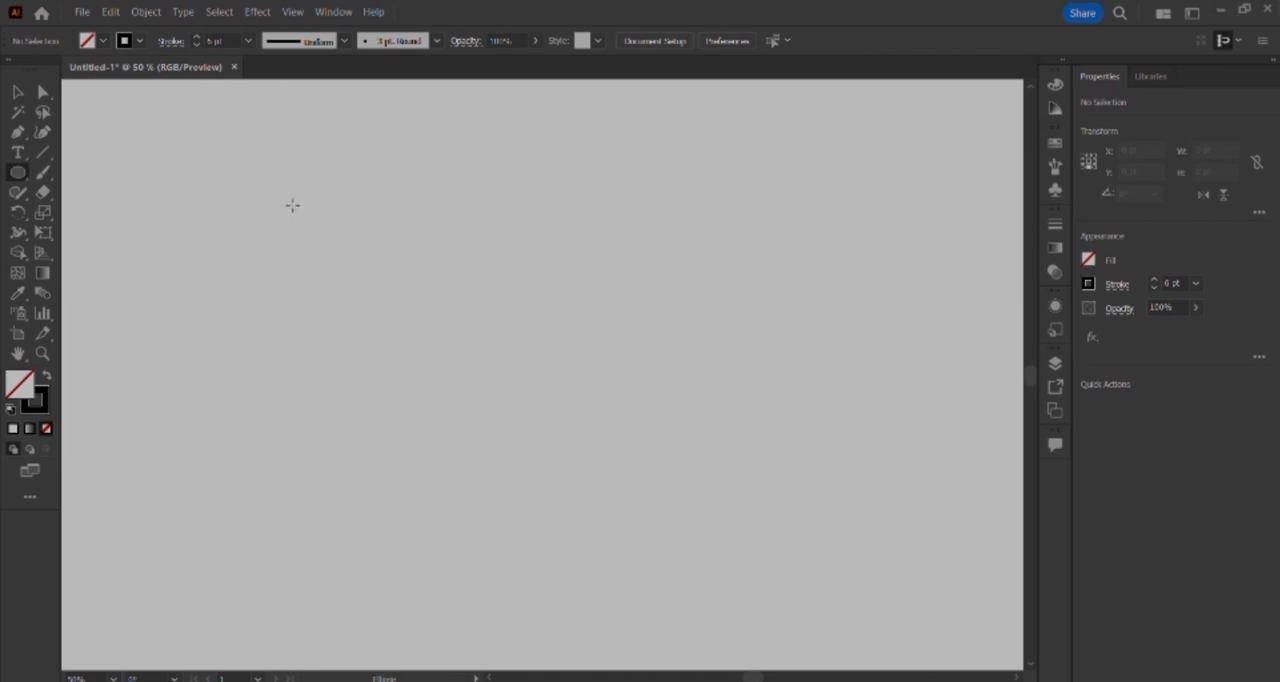
mouse_move(293, 209)
mouse_down()
mouse_move(354, 280)
mouse_move(531, 431)
mouse_move(568, 444)
mouse_up()
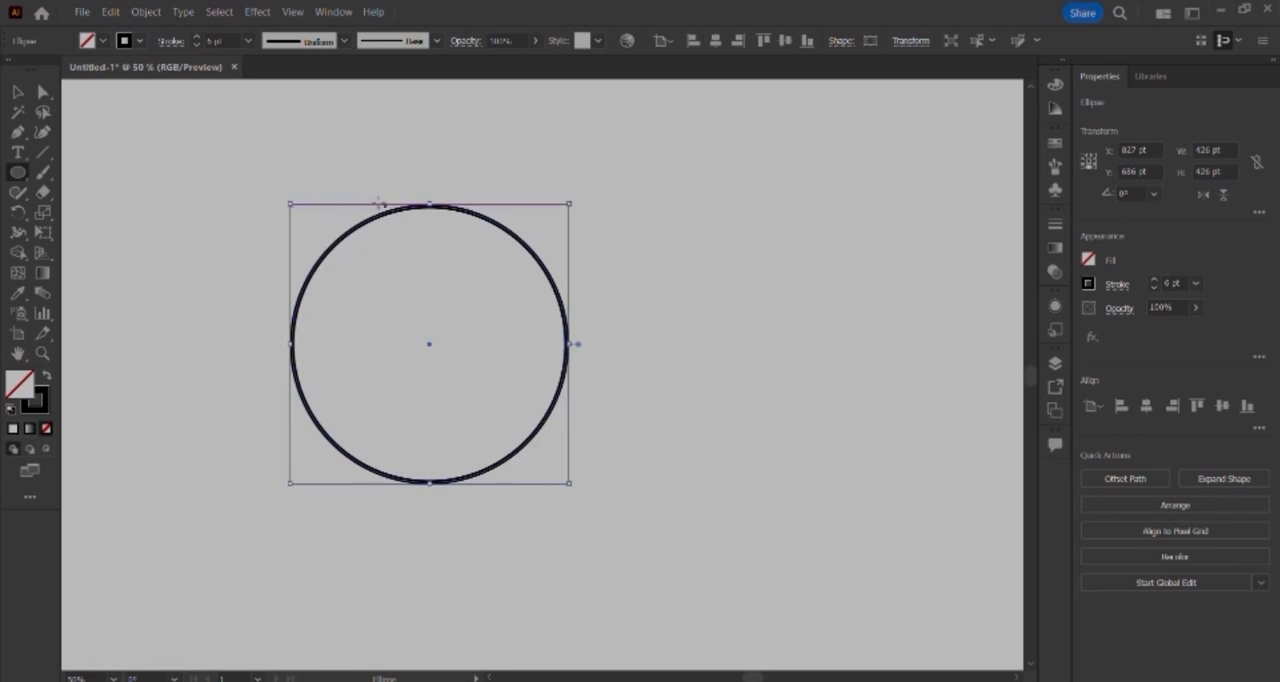
Step: Select only the circle's top anchor point with the Direct Selection tool to show its direction handles
click(43, 92)
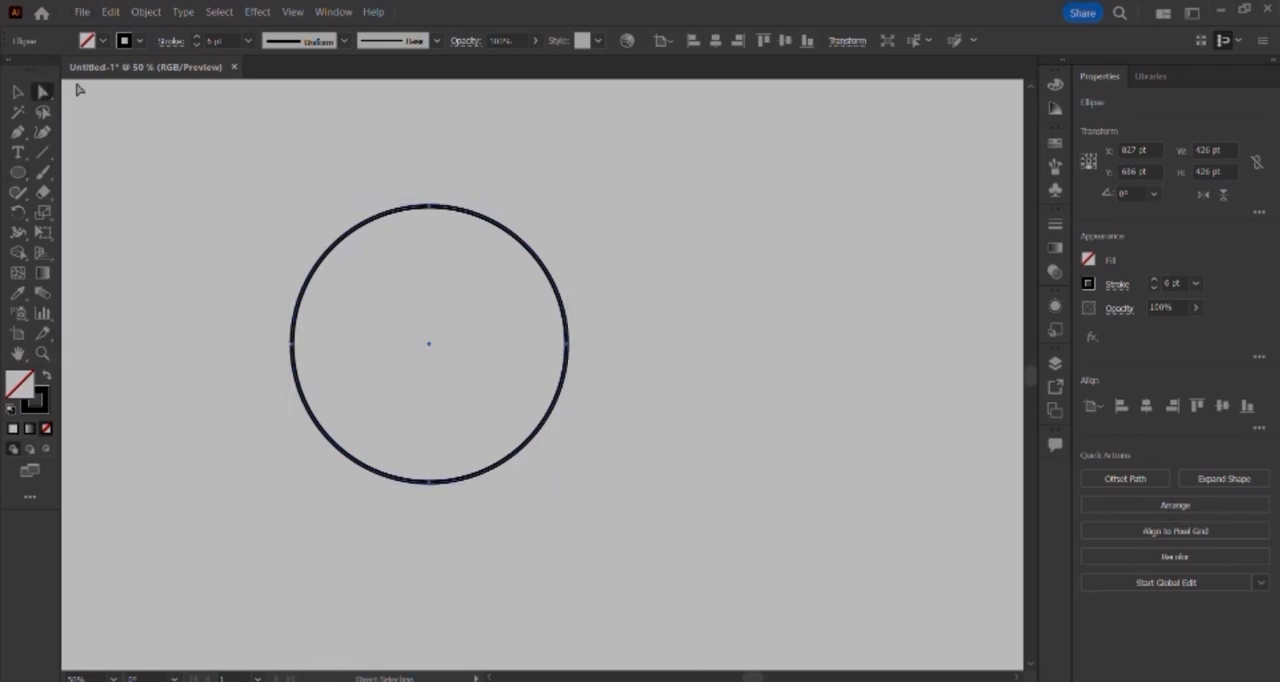
click(428, 207)
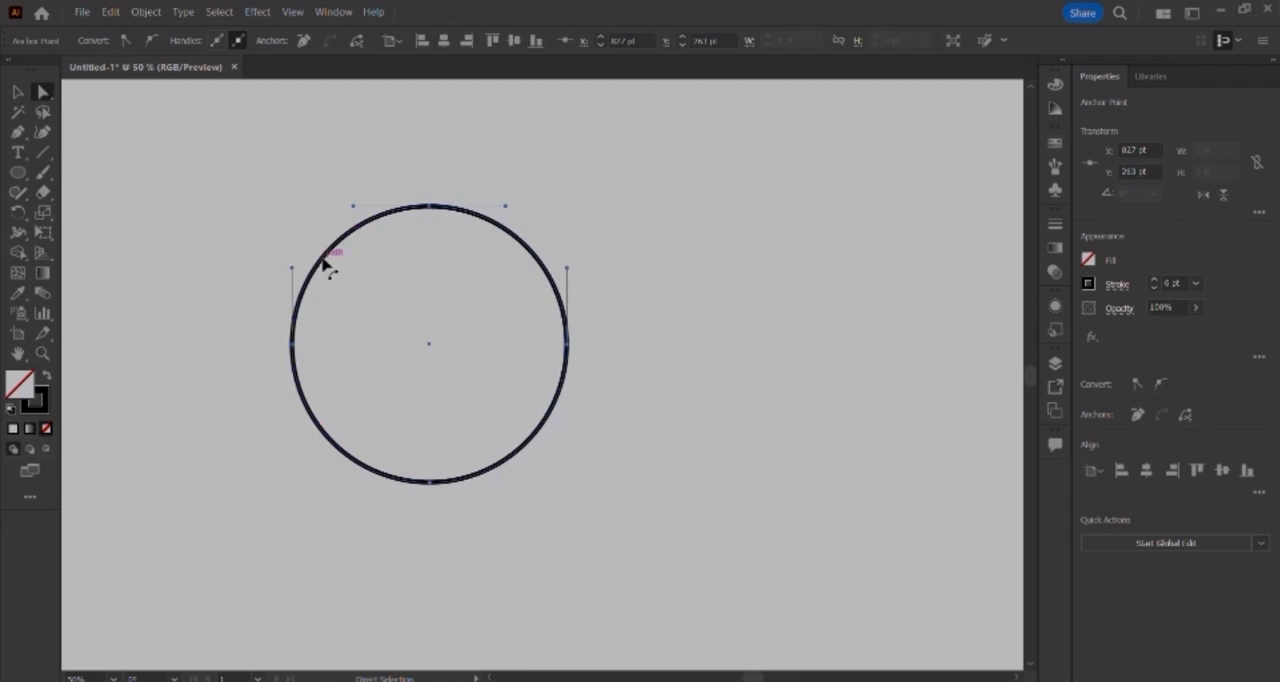
click(430, 210)
Step: Try pulling the direction handles of the circle's top and right anchor points, and undo the distortions
drag(506, 208, 420, 210)
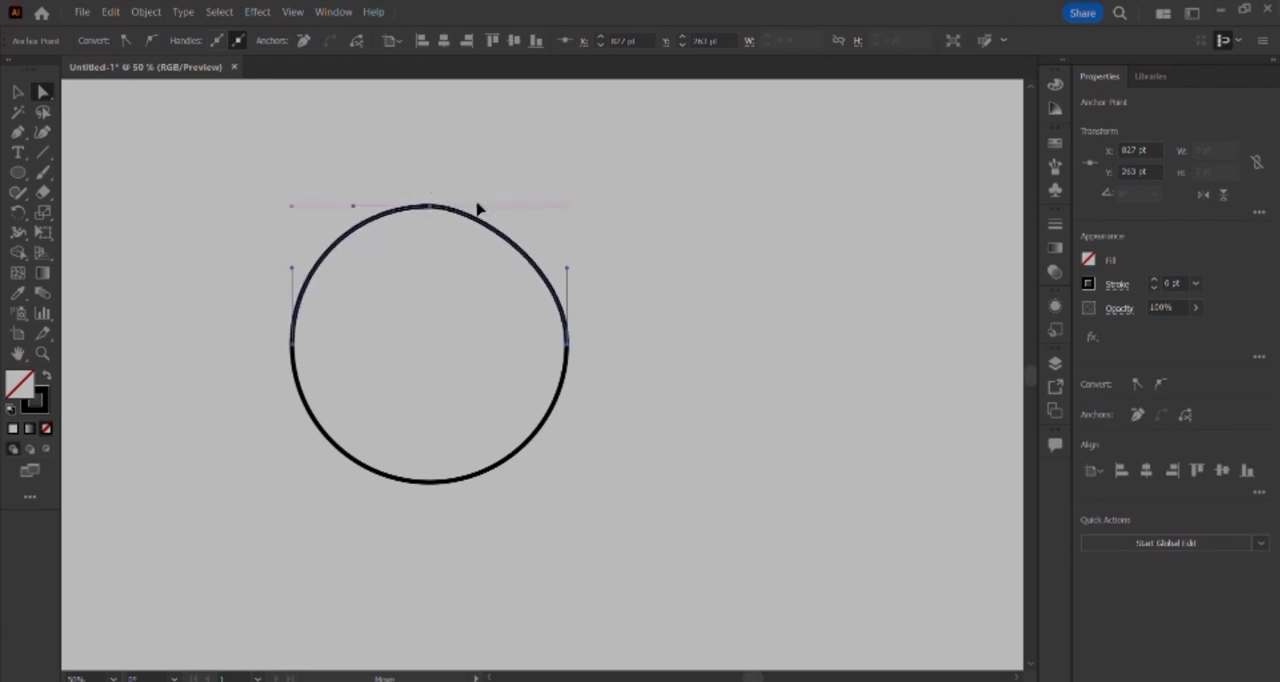
drag(490, 190, 493, 205)
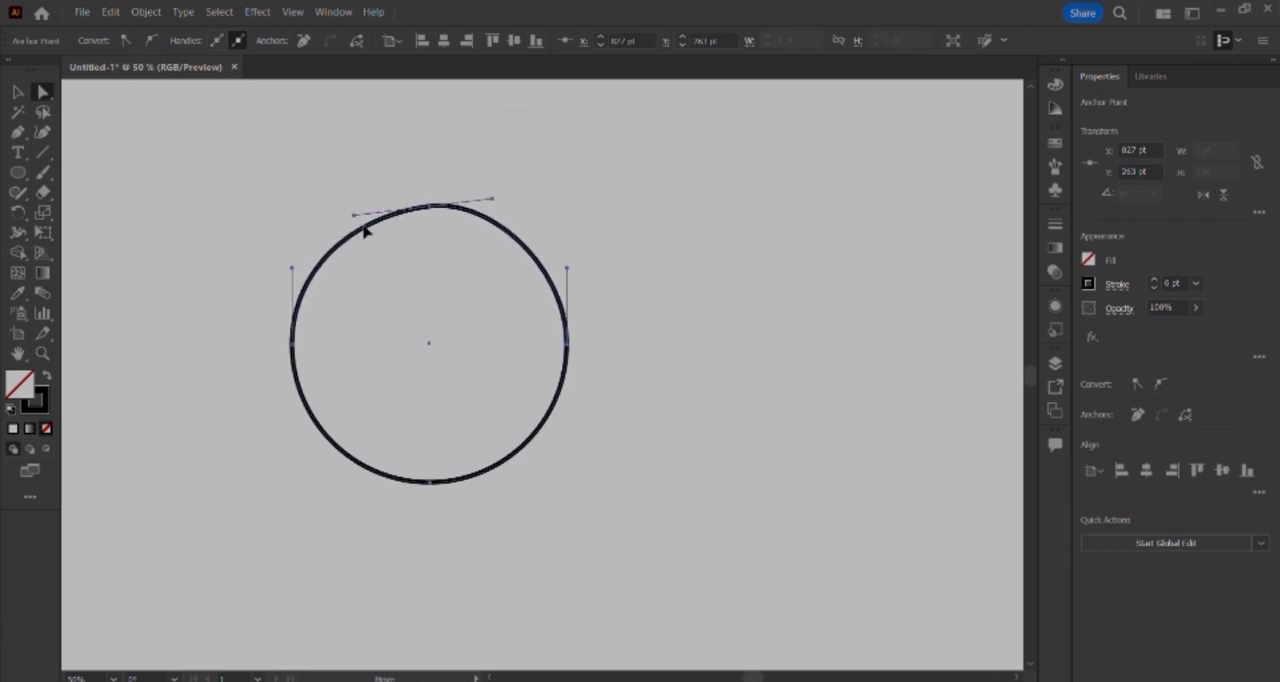
drag(360, 220, 424, 230)
mouse_move(567, 272)
mouse_down()
mouse_move(660, 303)
mouse_move(646, 331)
mouse_move(477, 397)
mouse_move(565, 300)
mouse_move(614, 277)
mouse_move(600, 291)
mouse_move(534, 257)
mouse_move(681, 264)
mouse_move(637, 420)
mouse_move(551, 251)
mouse_move(578, 278)
mouse_up()
key(ctrl+z)
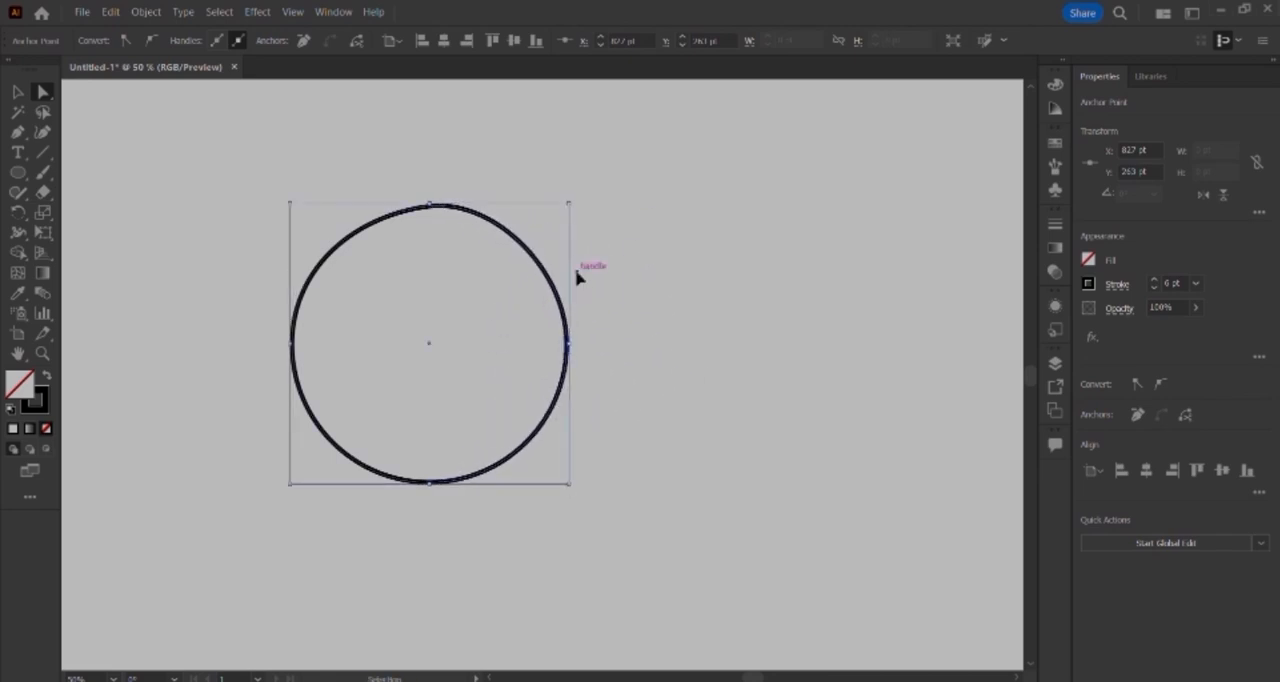
key(ctrl+z)
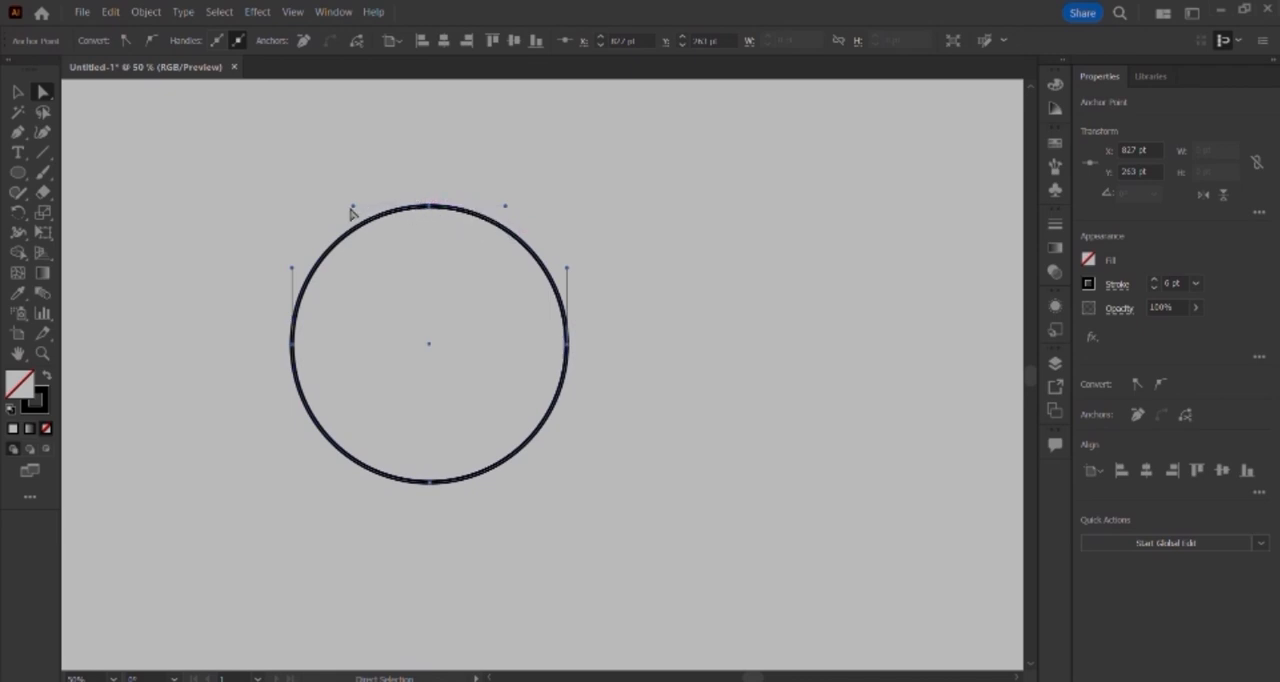
Step: Pull the top anchor's left handle straight down independently of its opposite handle, and extend the left anchor's upper handle up and outward
drag(355, 207, 389, 214)
drag(352, 208, 429, 300)
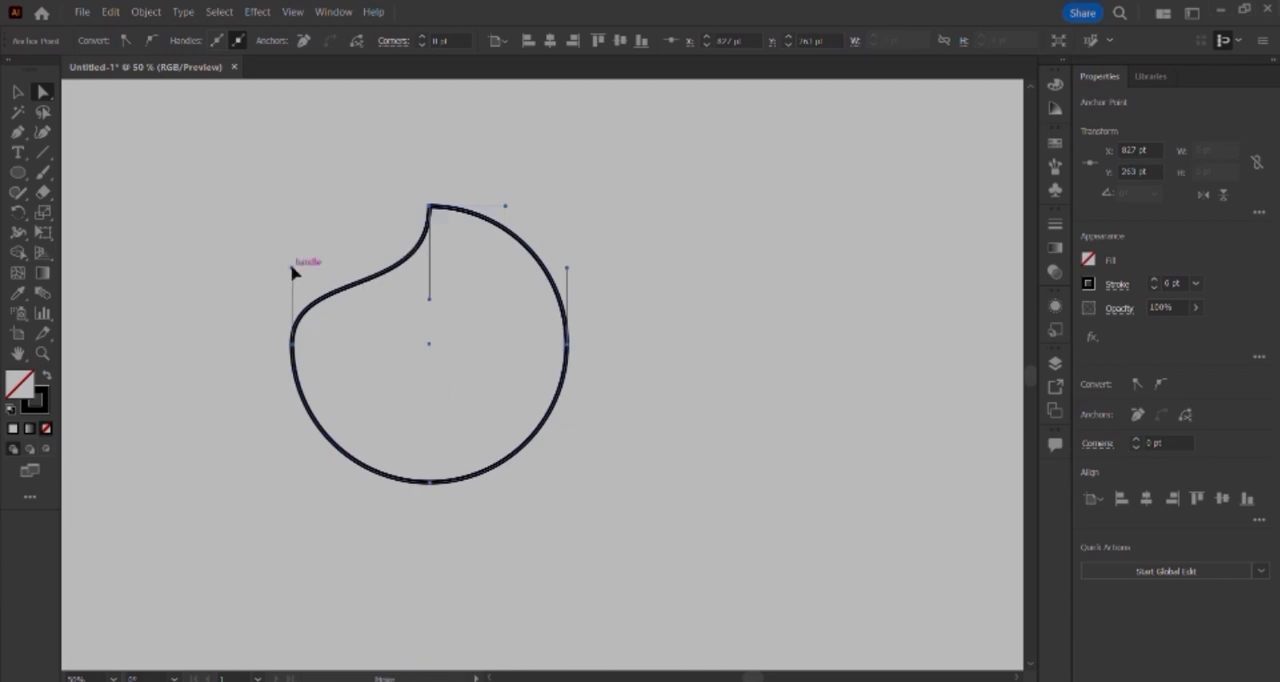
mouse_move(294, 269)
mouse_down()
mouse_move(346, 297)
mouse_move(306, 260)
mouse_move(292, 277)
mouse_up()
drag(293, 274, 204, 150)
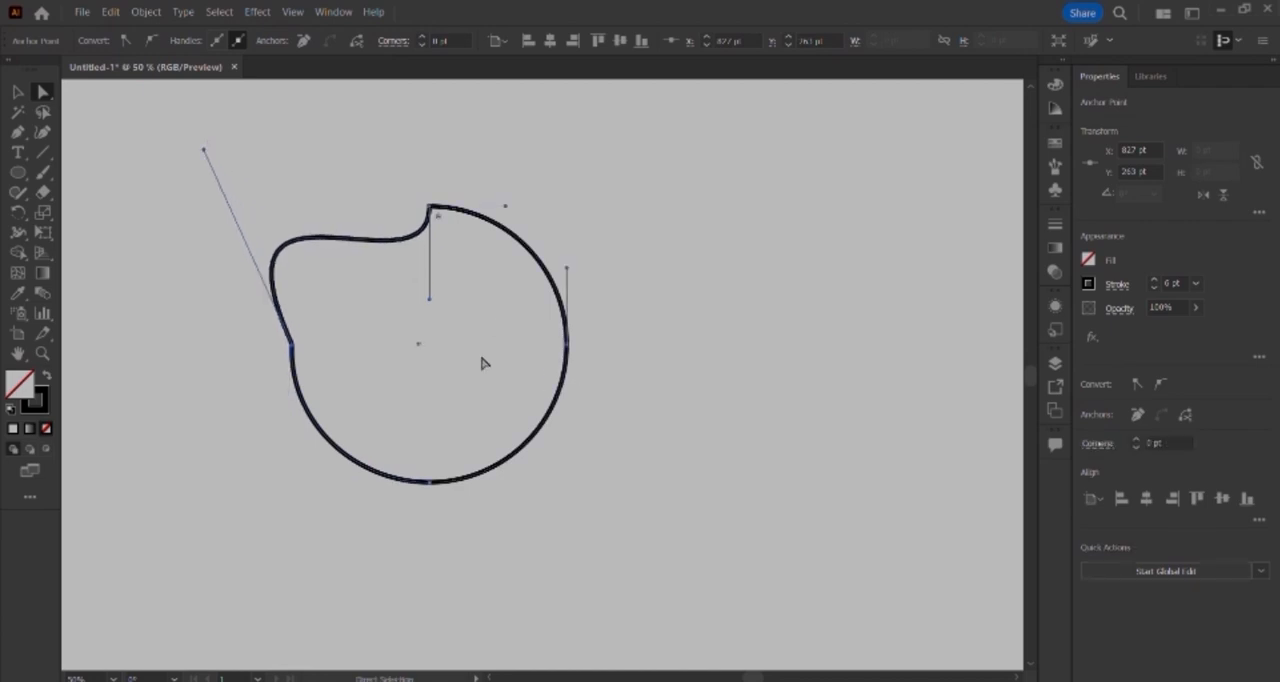
Step: Adjust the handles at both ends of the upper-left segment so it curves inward as a concave notch, keeping the top anchor's handle short
drag(430, 302, 524, 405)
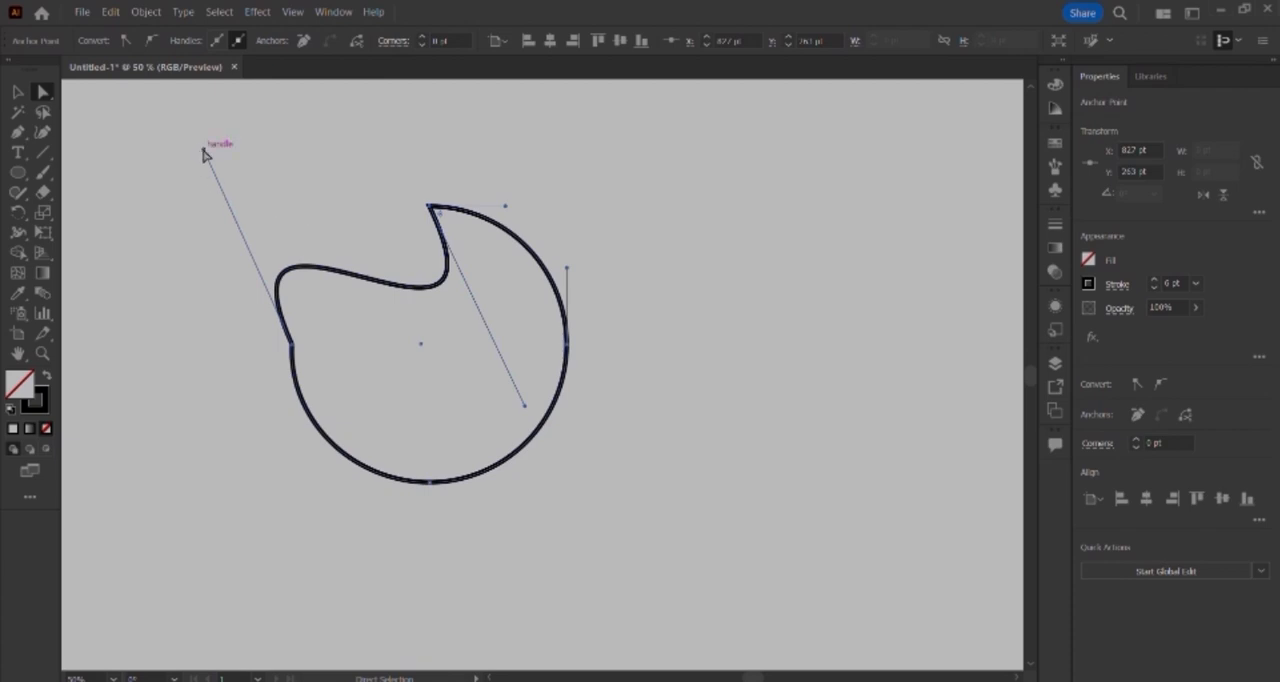
mouse_move(202, 145)
mouse_down()
mouse_move(146, 214)
mouse_move(269, 143)
mouse_move(285, 168)
mouse_move(274, 209)
mouse_move(303, 183)
mouse_move(197, 156)
mouse_up()
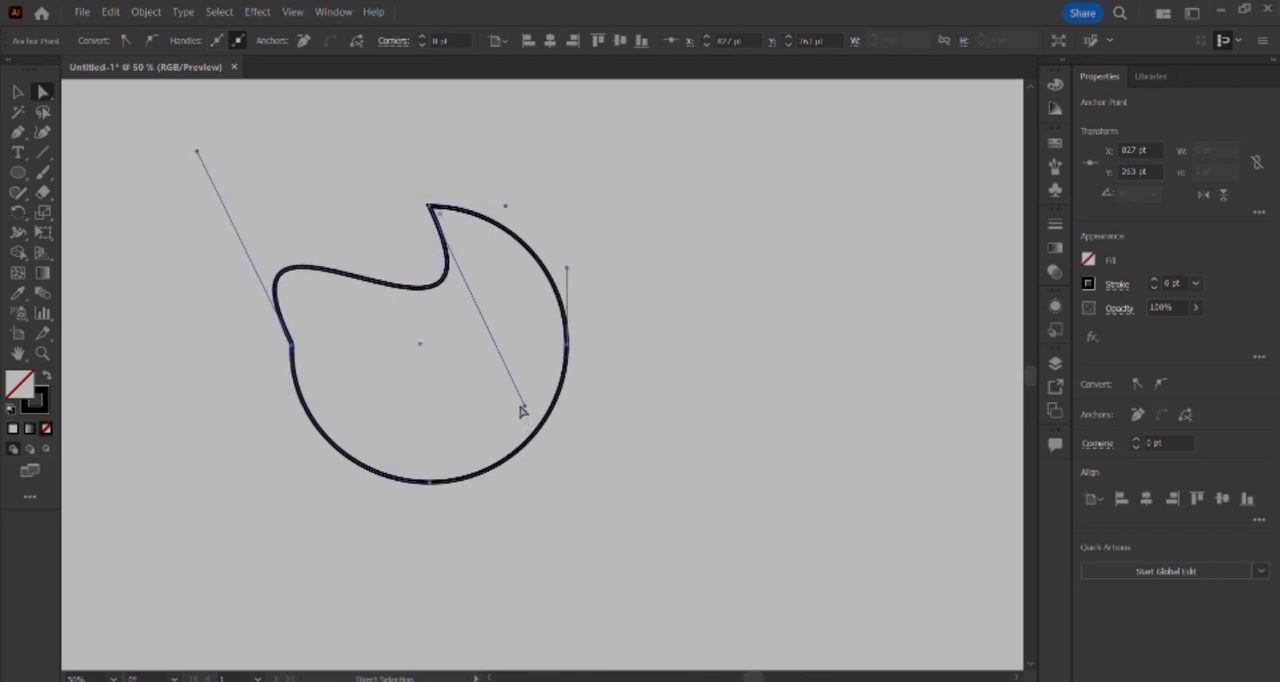
drag(525, 407, 402, 260)
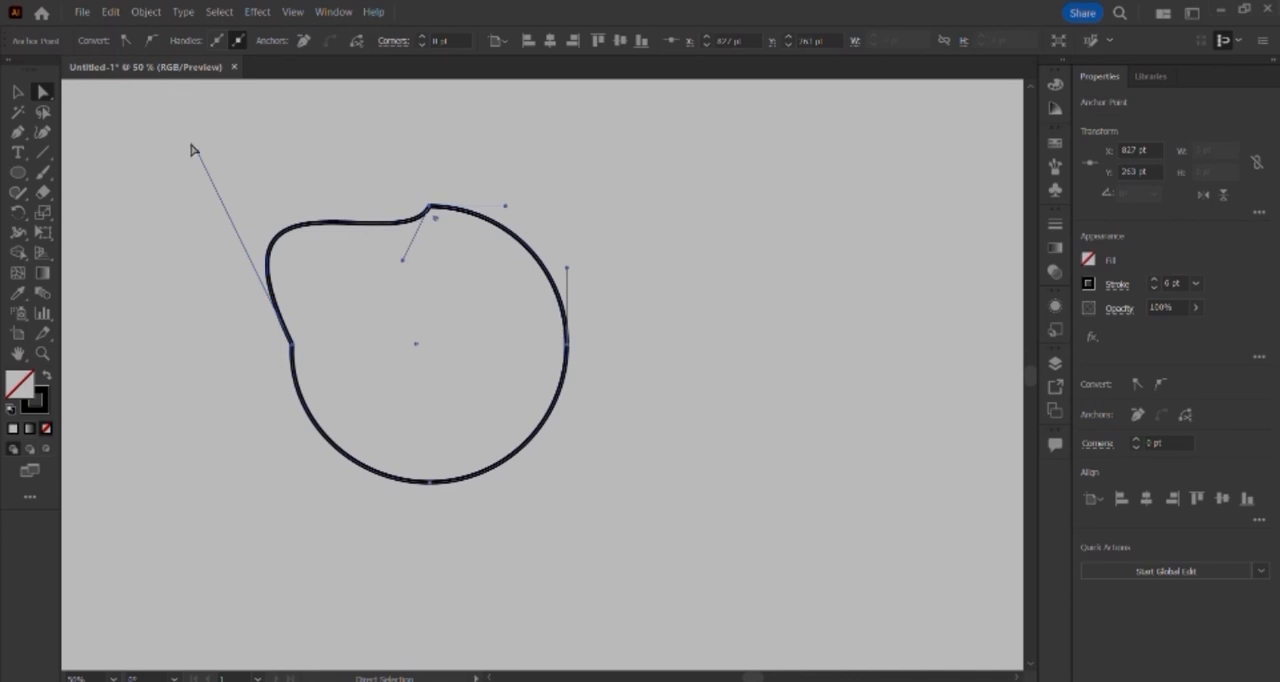
drag(197, 150, 474, 423)
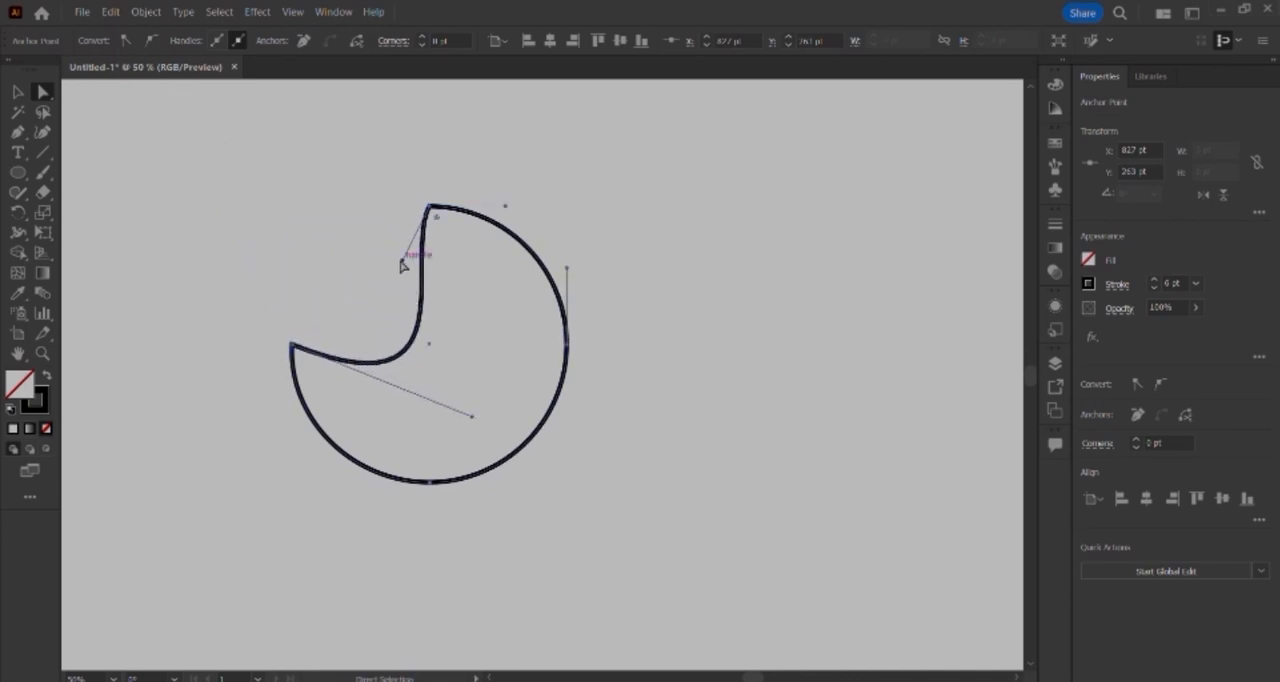
mouse_move(402, 264)
mouse_down()
mouse_move(317, 220)
mouse_move(274, 160)
mouse_move(497, 397)
mouse_move(405, 314)
mouse_move(389, 283)
mouse_move(413, 247)
mouse_up()
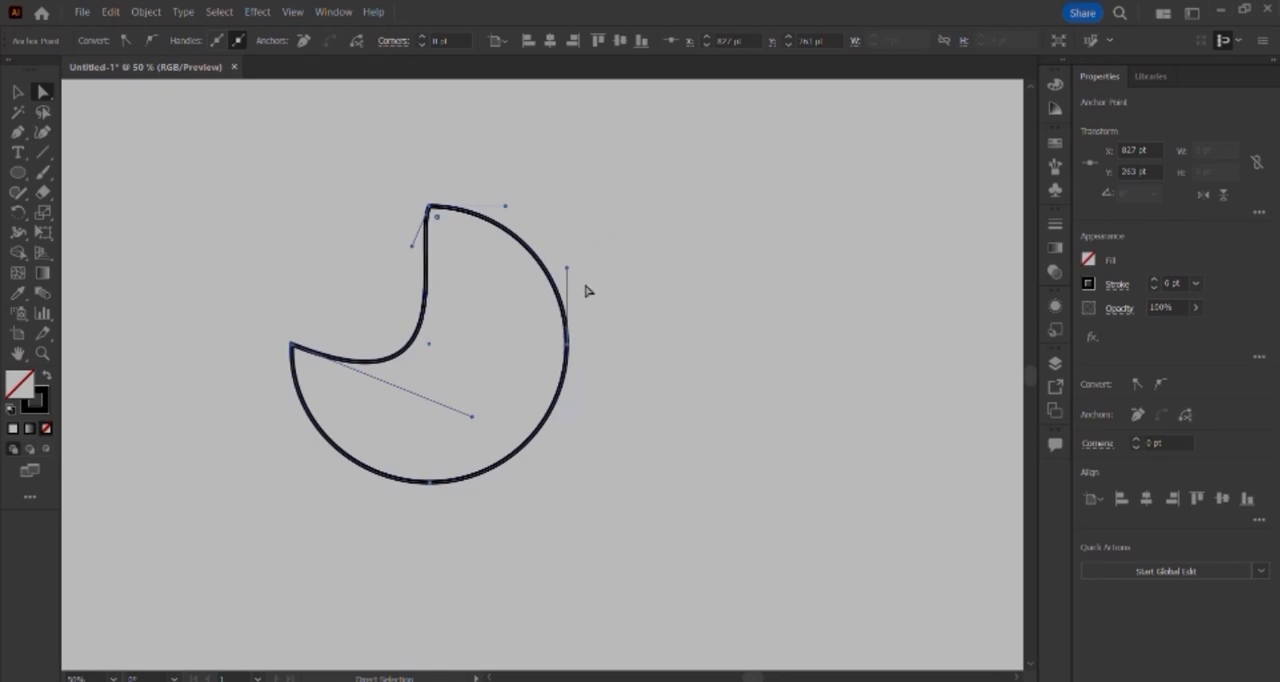
Step: Move the circle's right anchor point outward to X 1096 pt, Y 467 pt, and shorten its upper handle independently
drag(568, 268, 557, 314)
drag(626, 369, 543, 290)
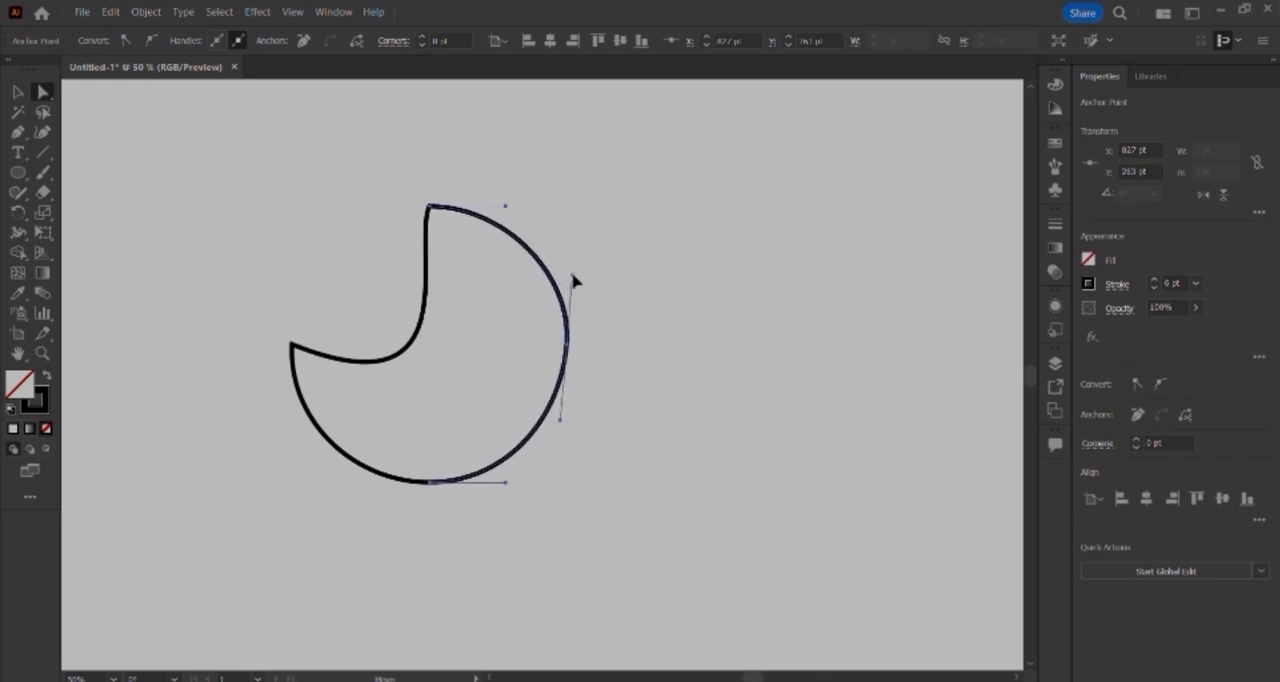
click(570, 294)
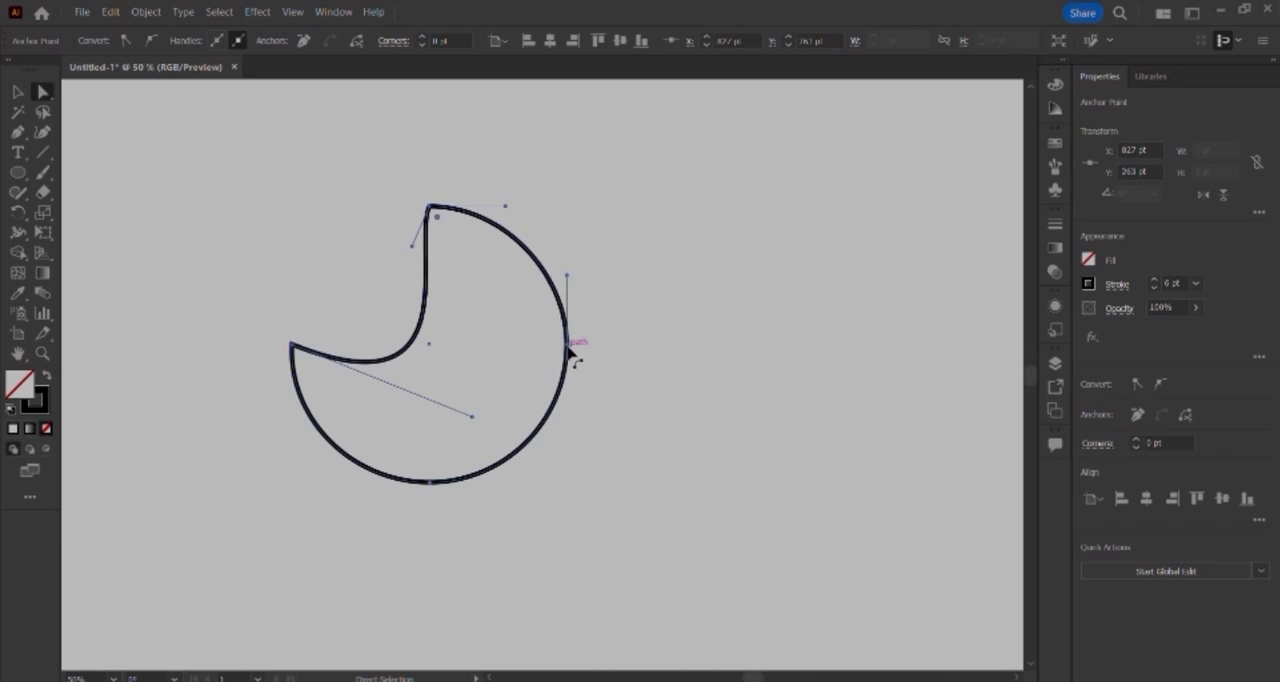
drag(567, 349, 607, 344)
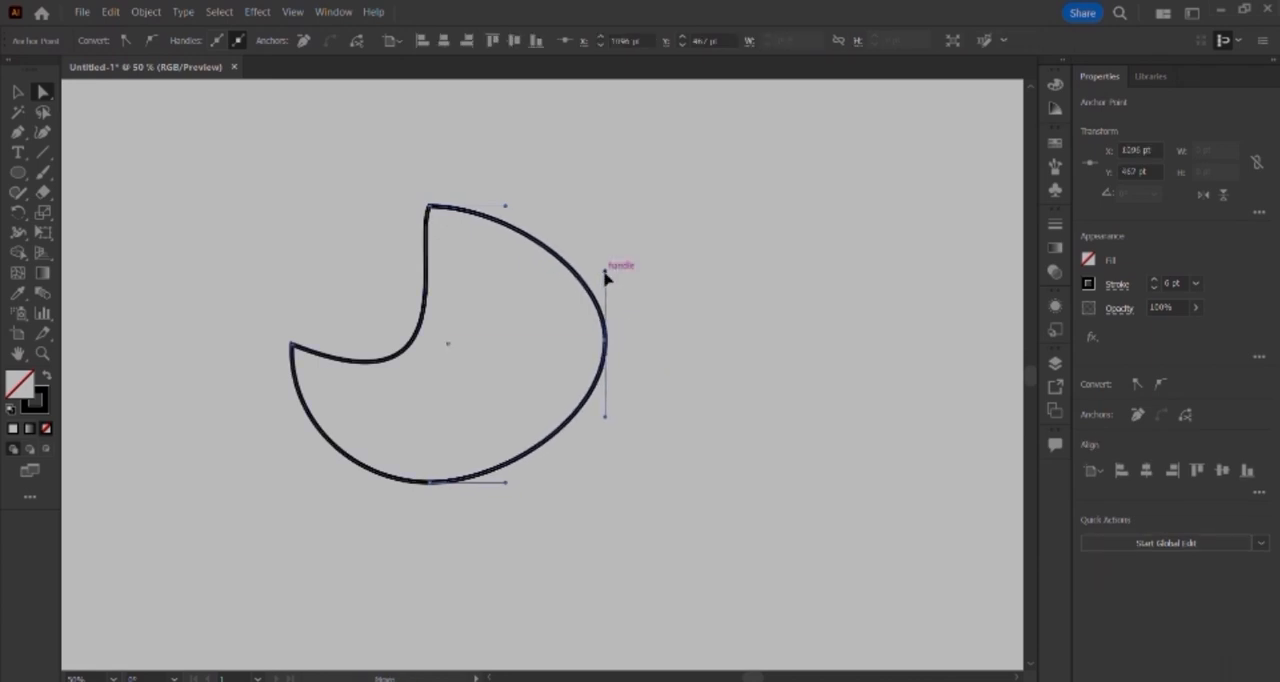
mouse_move(606, 272)
mouse_down()
mouse_move(680, 280)
mouse_move(563, 414)
mouse_move(671, 480)
mouse_move(565, 422)
mouse_move(586, 354)
mouse_move(569, 349)
mouse_move(614, 291)
mouse_move(594, 294)
mouse_move(620, 297)
mouse_move(606, 296)
mouse_up()
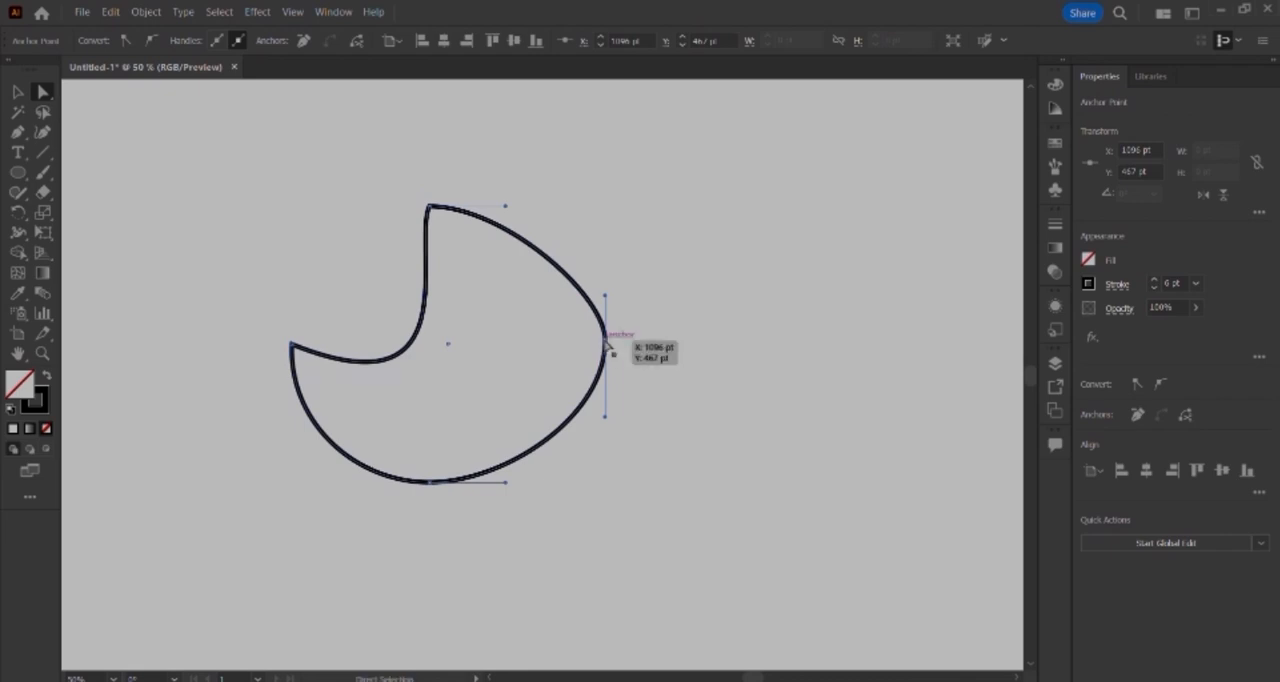
Step: Delete the right anchor point and join the open path's ends with a straight vertical edge
key(Delete)
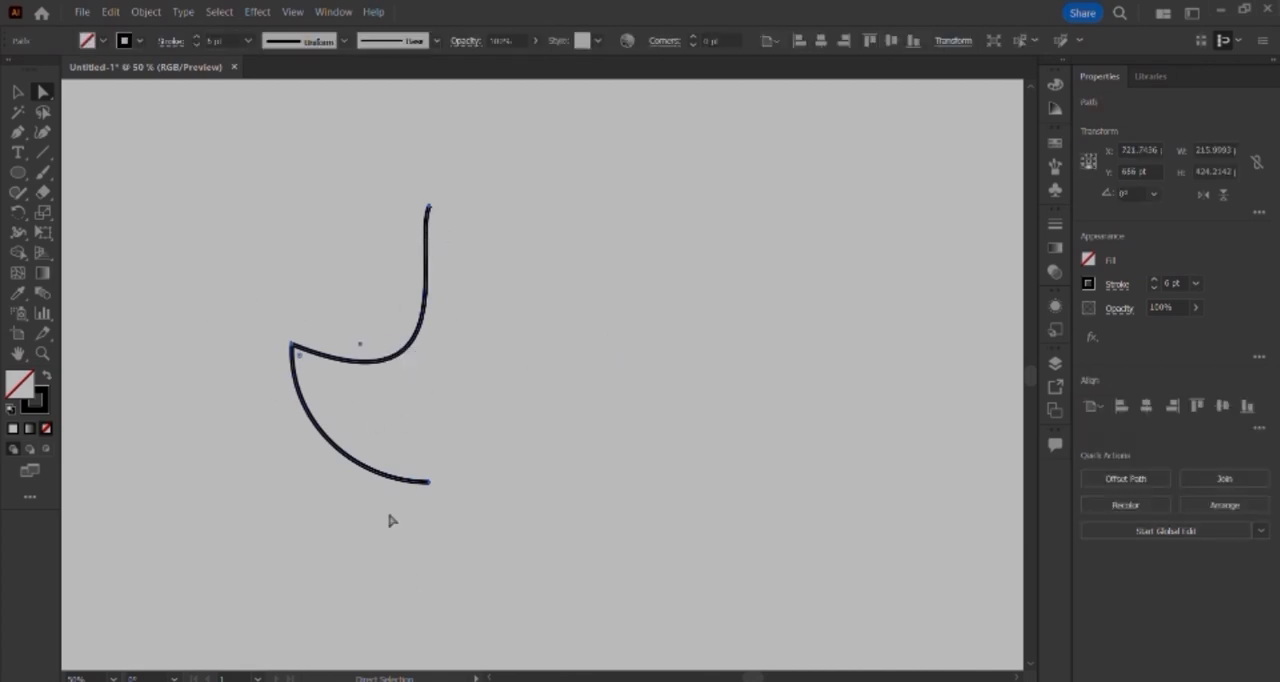
key(ctrl+j)
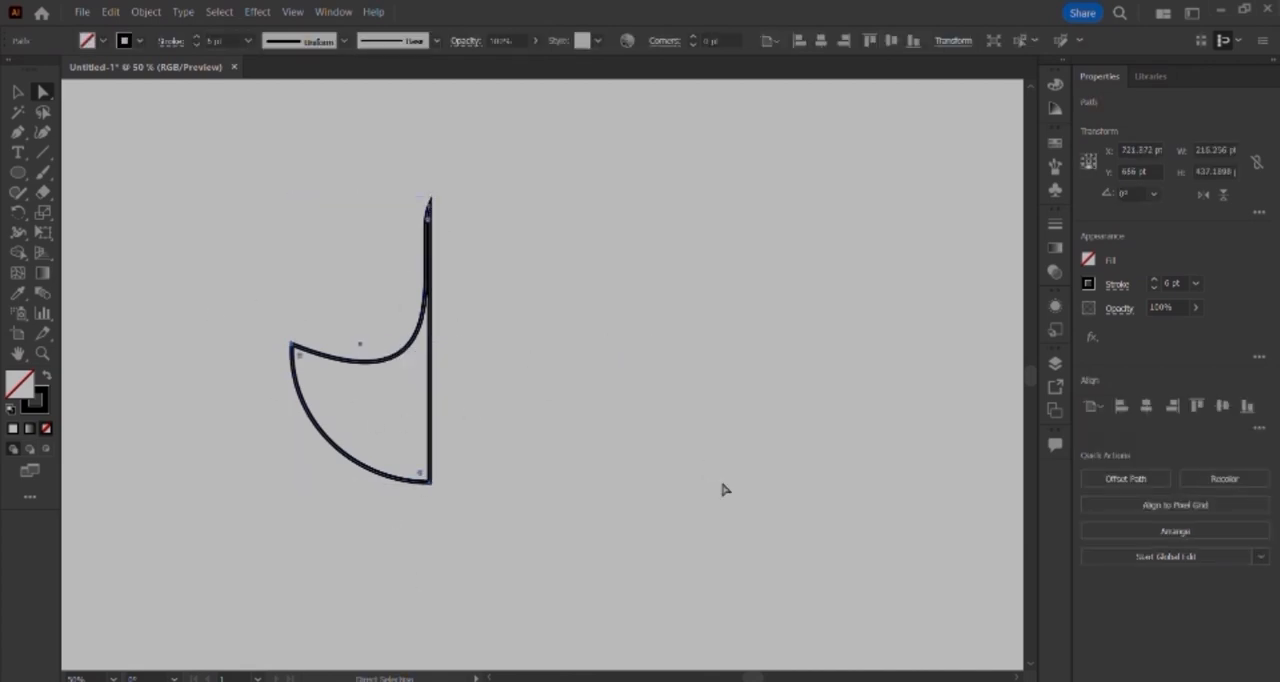
Step: Pull the top anchor's handle and the left anchor's upper handle outward so the upper-left segment bulges into a rounded lobe
click(430, 207)
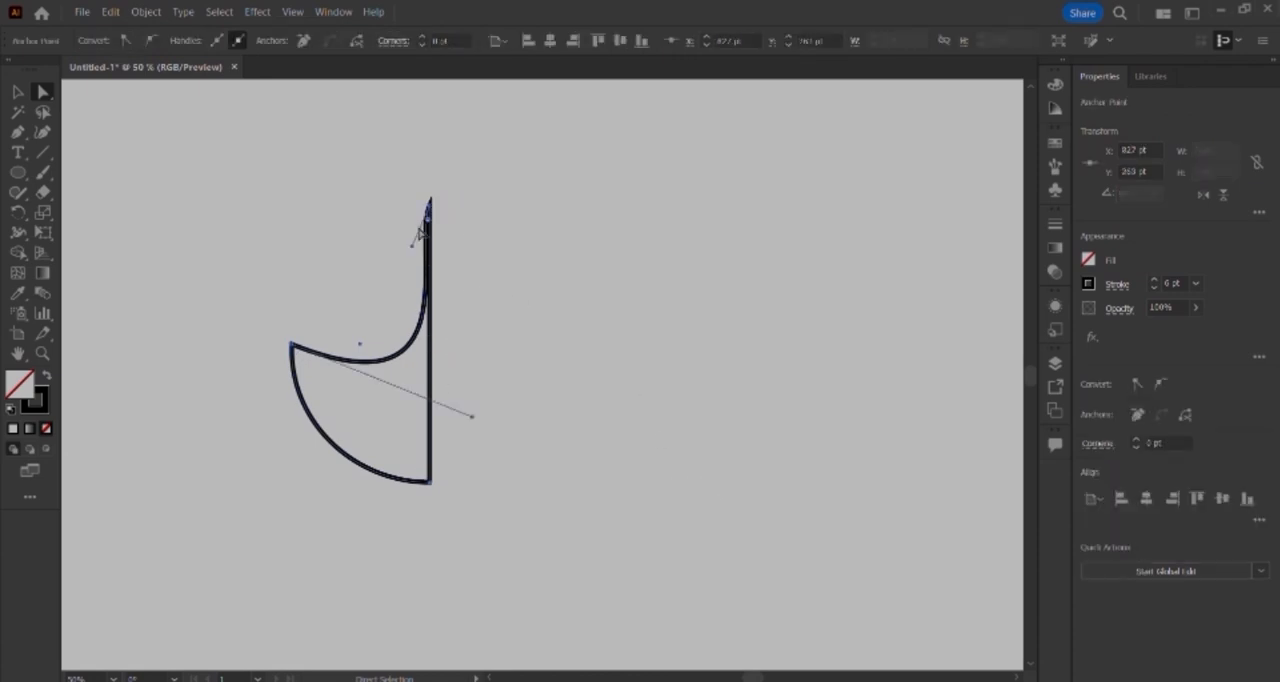
drag(413, 250, 230, 194)
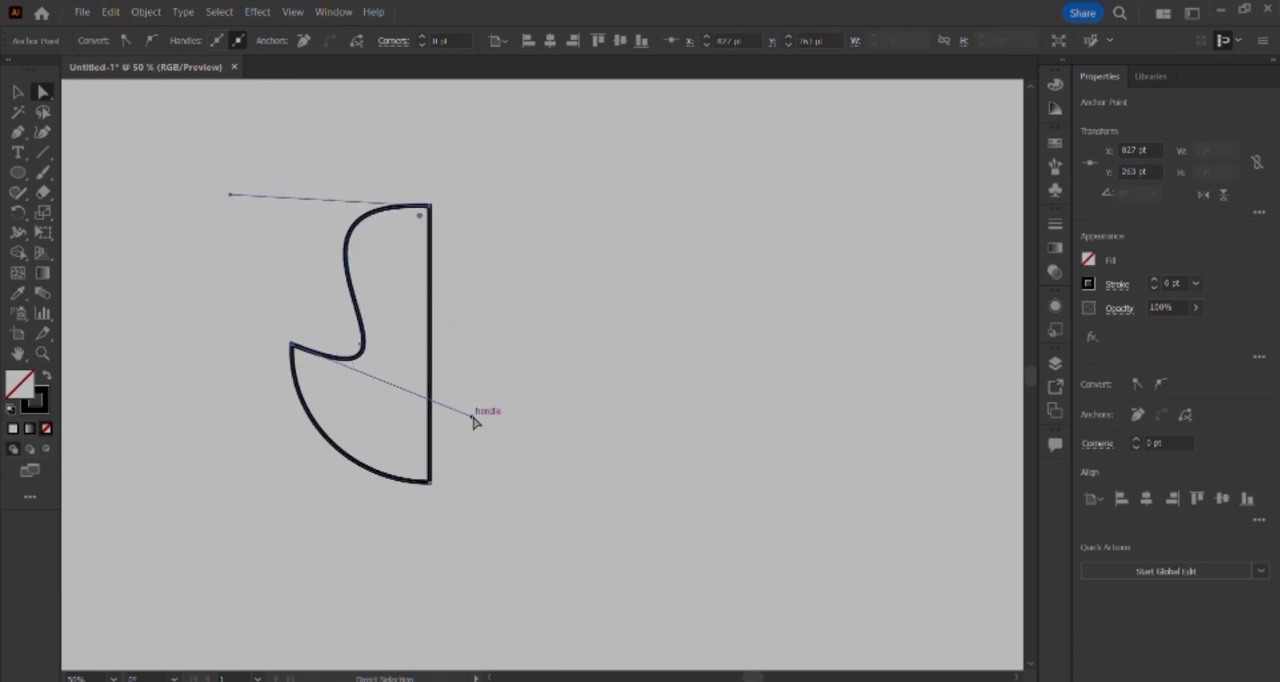
mouse_move(473, 417)
mouse_down()
mouse_move(390, 283)
mouse_move(214, 306)
mouse_move(337, 280)
mouse_move(174, 277)
mouse_move(173, 298)
mouse_up()
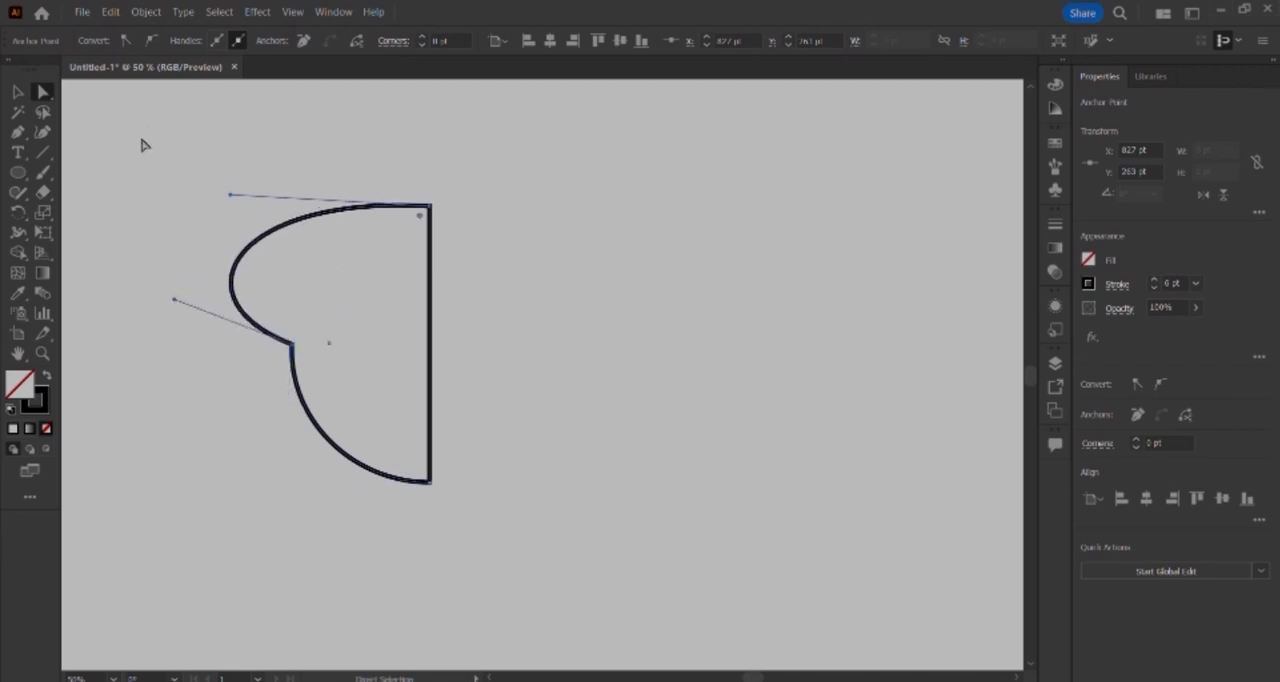